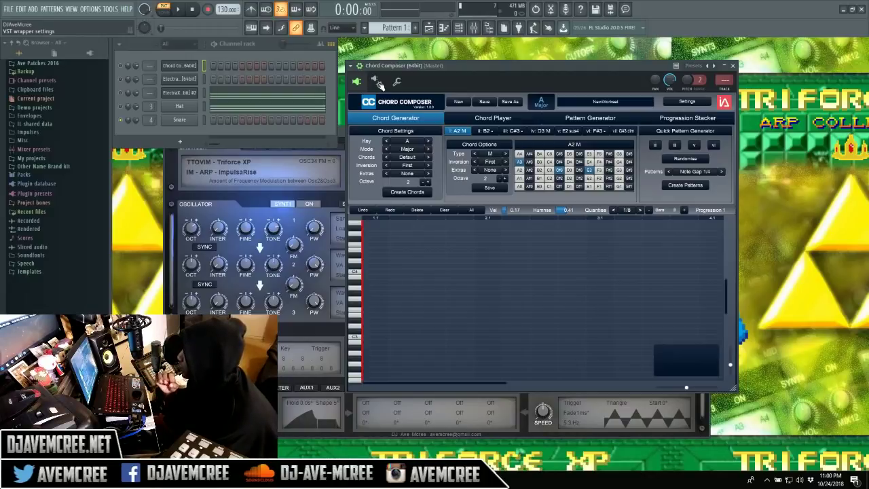
Confirm Chord Composer's wrapper output port is 1, then bring up the ElectraX editor
left_click(377, 82)
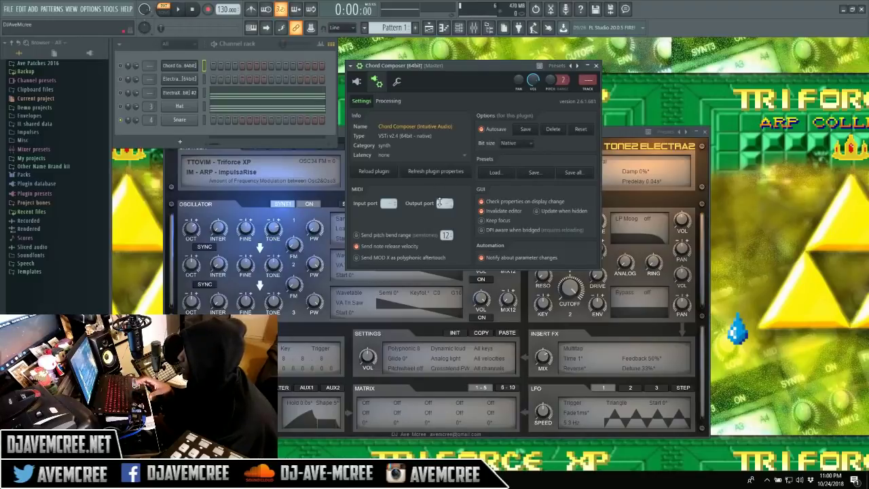
left_click(357, 81)
left_click(360, 66)
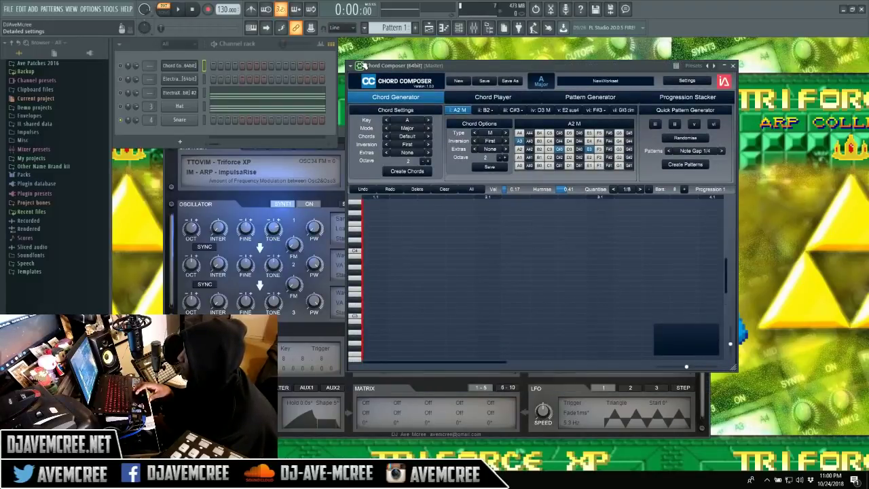
left_click(360, 65)
left_click(360, 66)
left_click(361, 66)
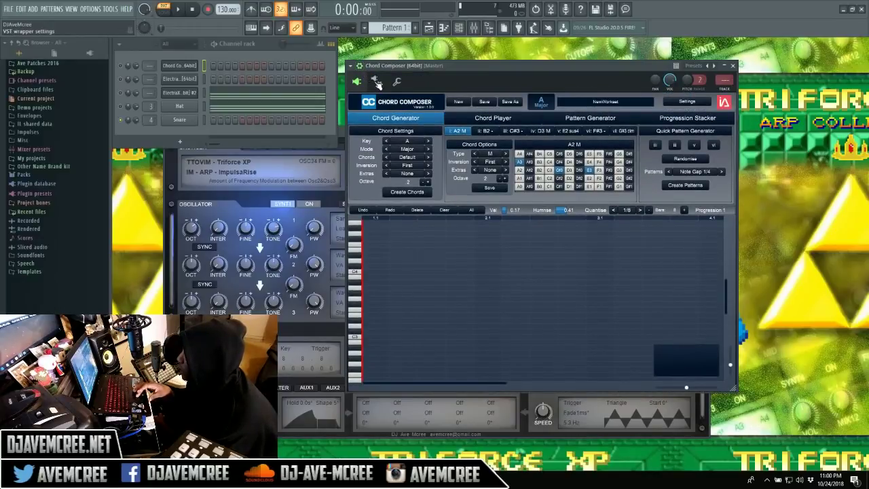
left_click(377, 83)
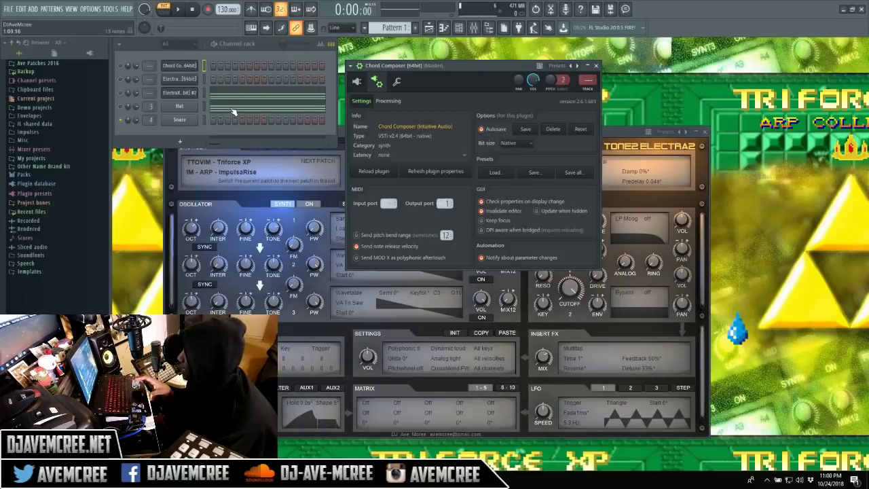
left_click(191, 82)
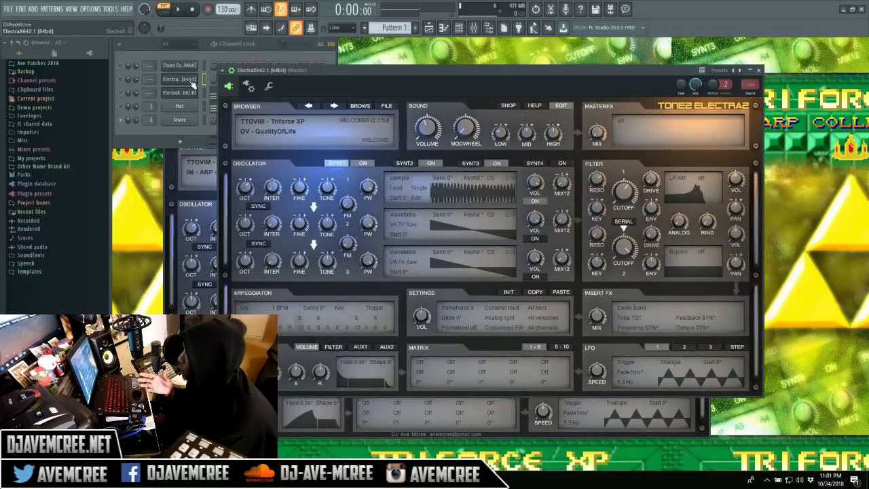
Set ElectraX's MIDI input port to 1 in its wrapper settings
left_click(256, 94)
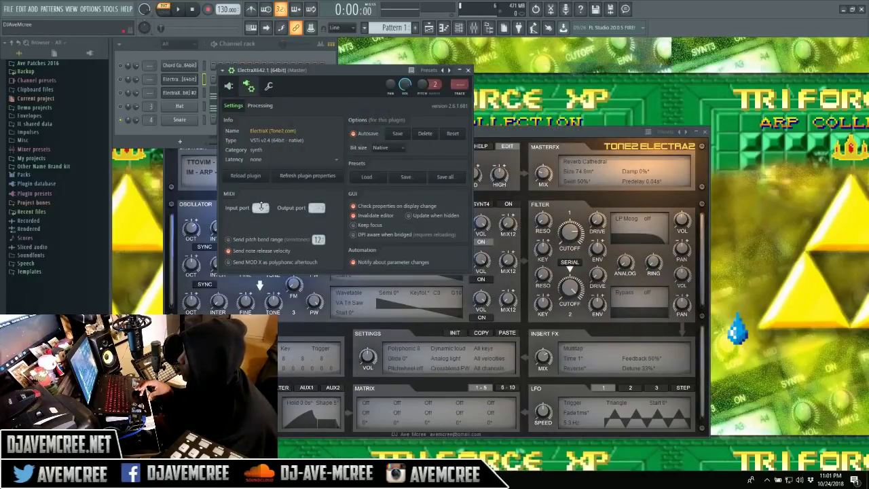
left_click_drag(261, 207, 262, 201)
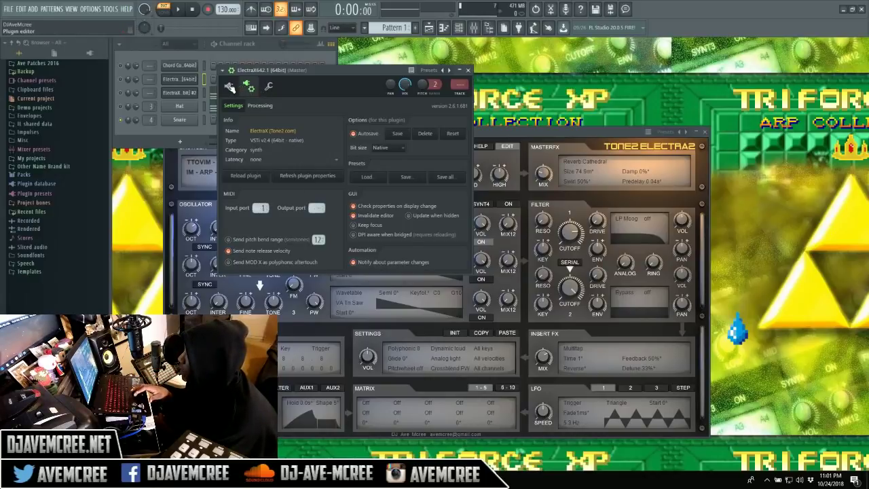
left_click(229, 86)
Bring Chord Composer's chord editor to the front and shift its window left
left_click(197, 65)
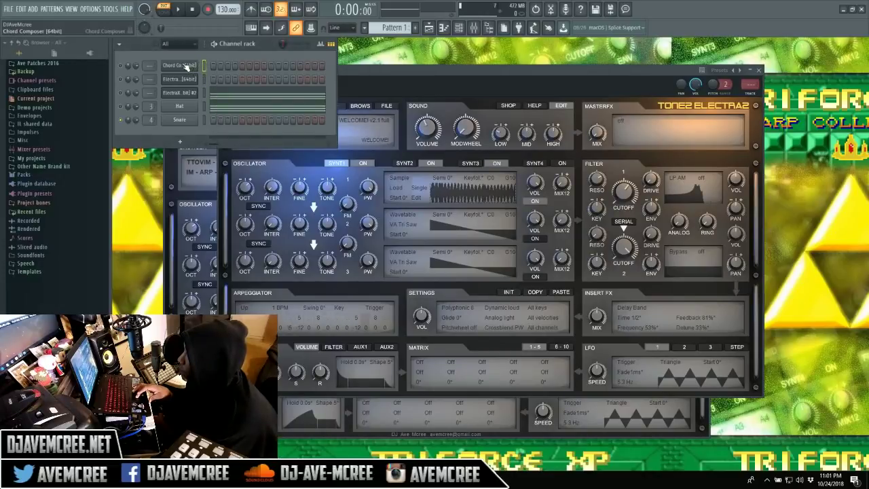
left_click(182, 66)
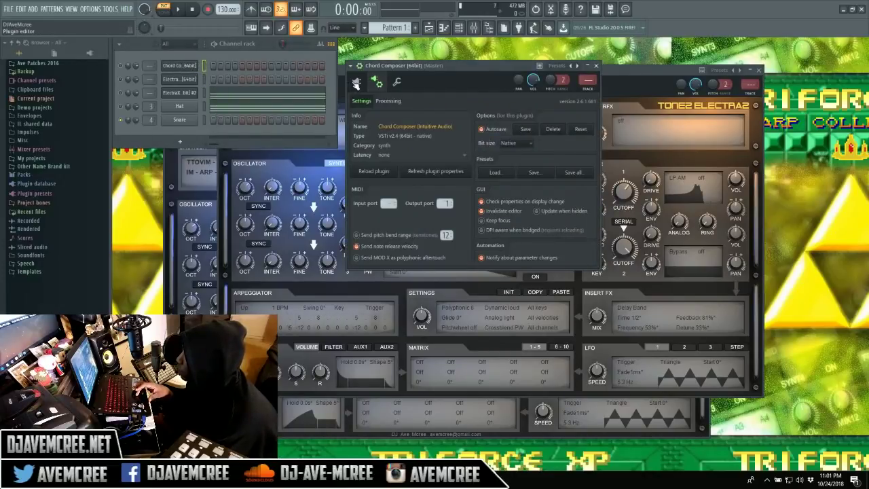
left_click(356, 82)
left_click_drag(471, 69, 397, 63)
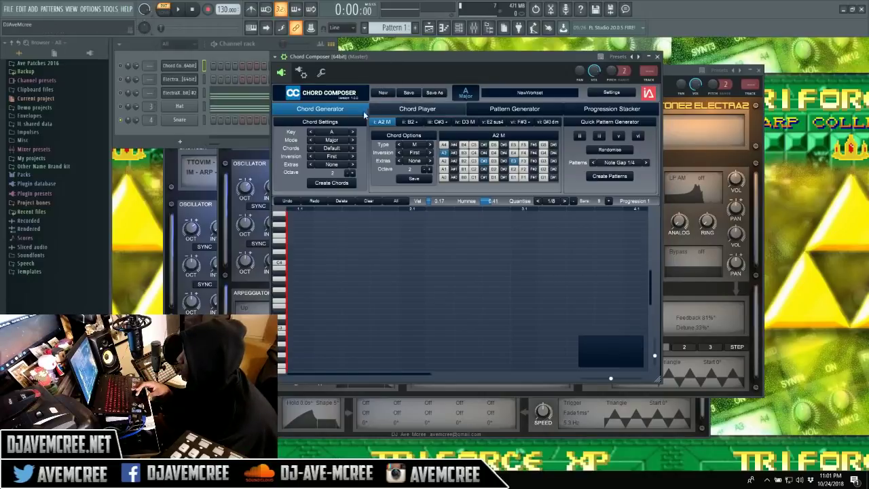
Keep key A, Major, Default chords, First inversion and no extras, then create chords
left_click(324, 131)
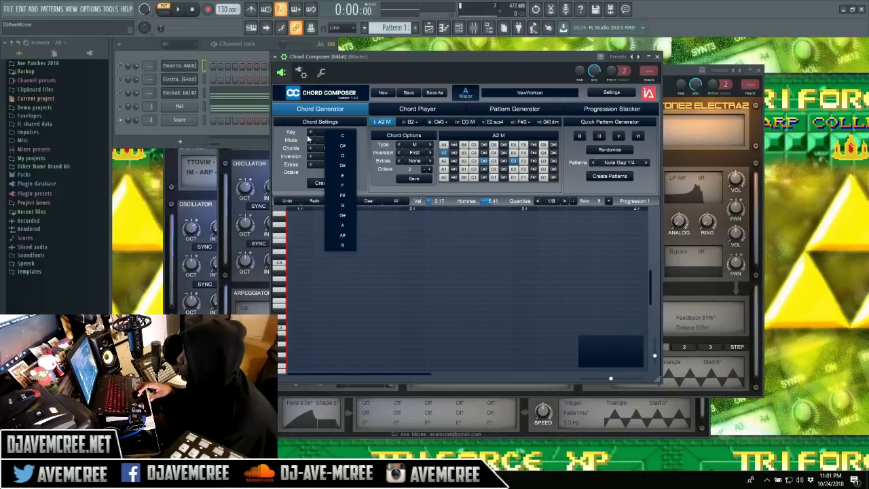
left_click(297, 137)
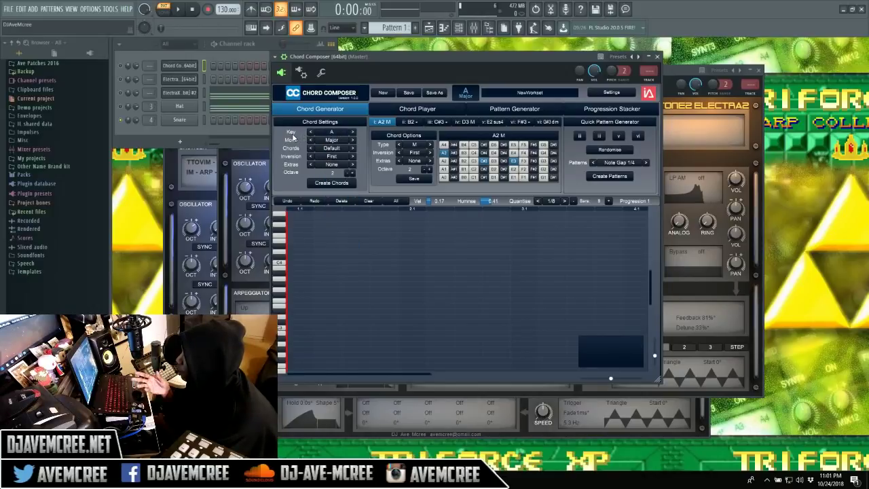
left_click(329, 140)
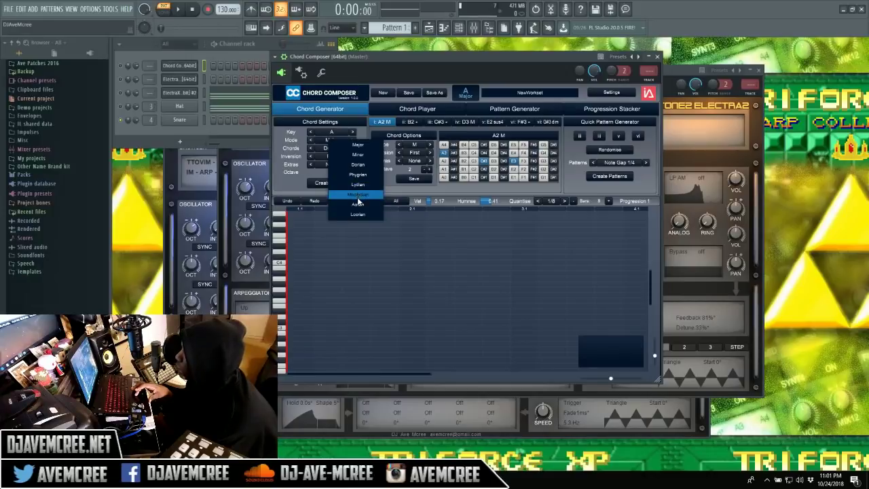
left_click(288, 144)
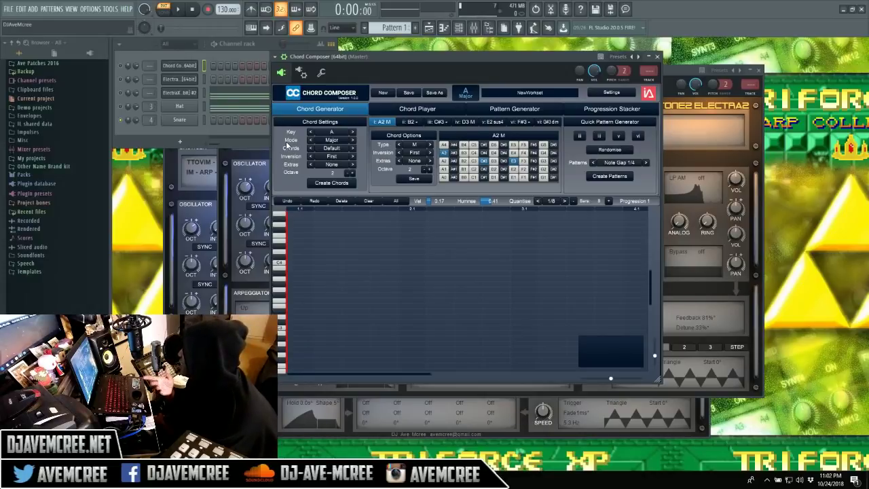
left_click(324, 148)
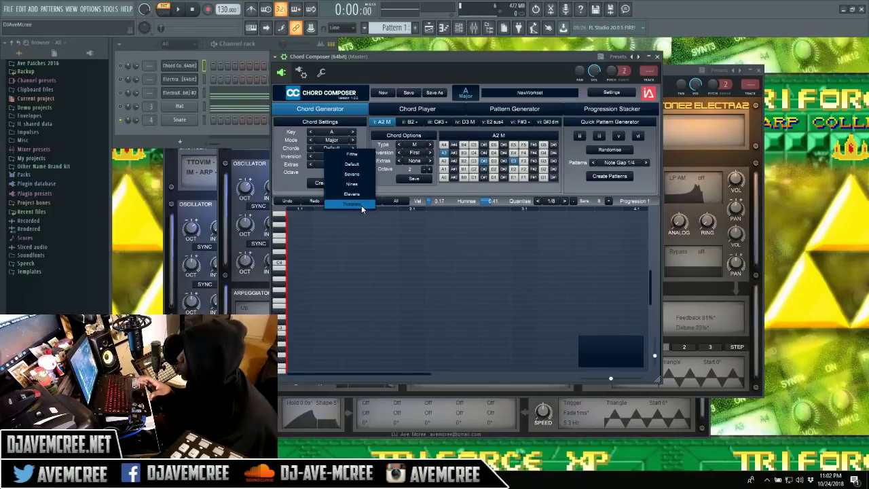
left_click(282, 162)
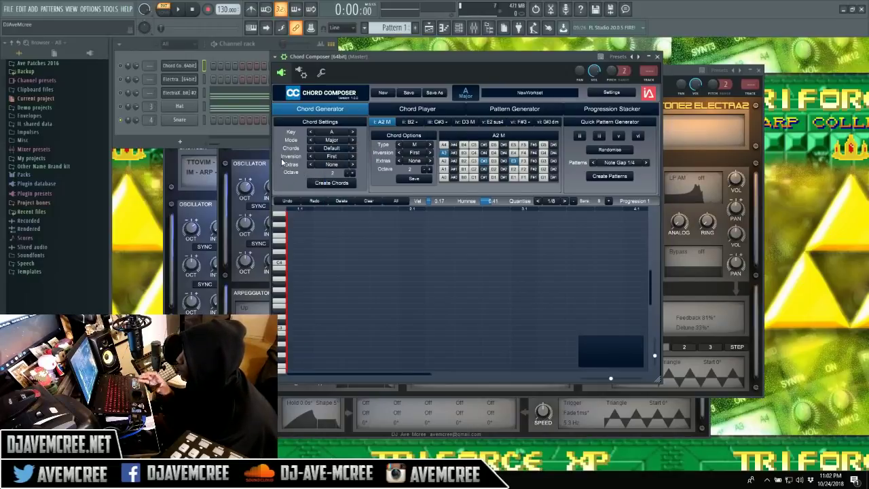
left_click(331, 161)
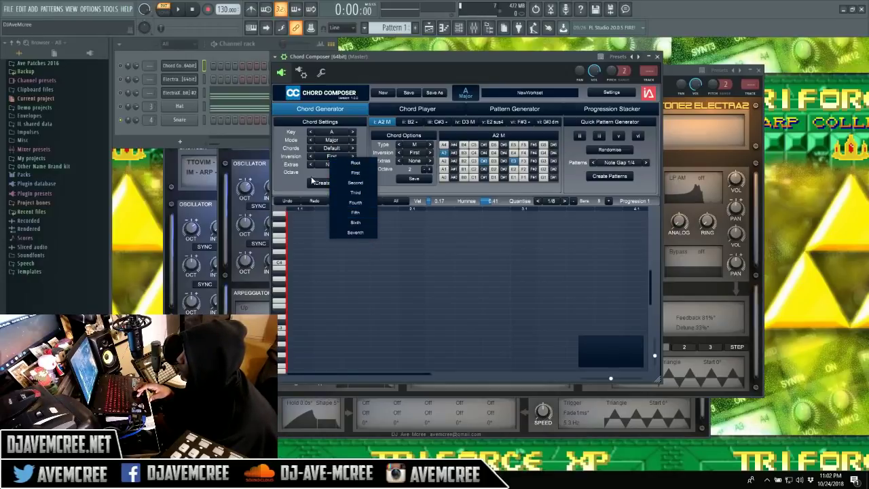
left_click(288, 164)
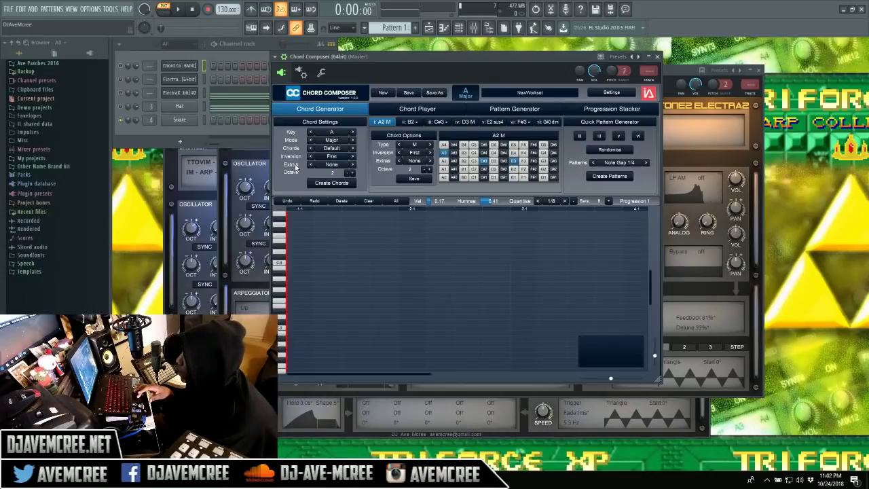
left_click(331, 164)
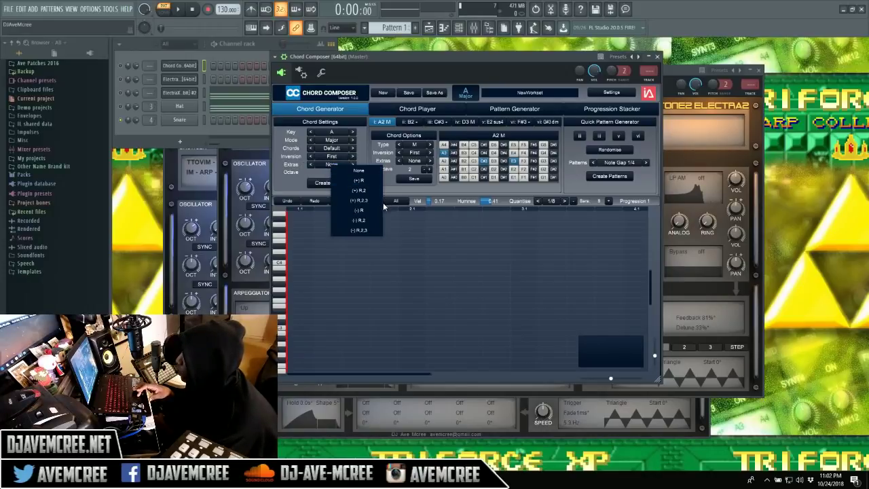
left_click(290, 160)
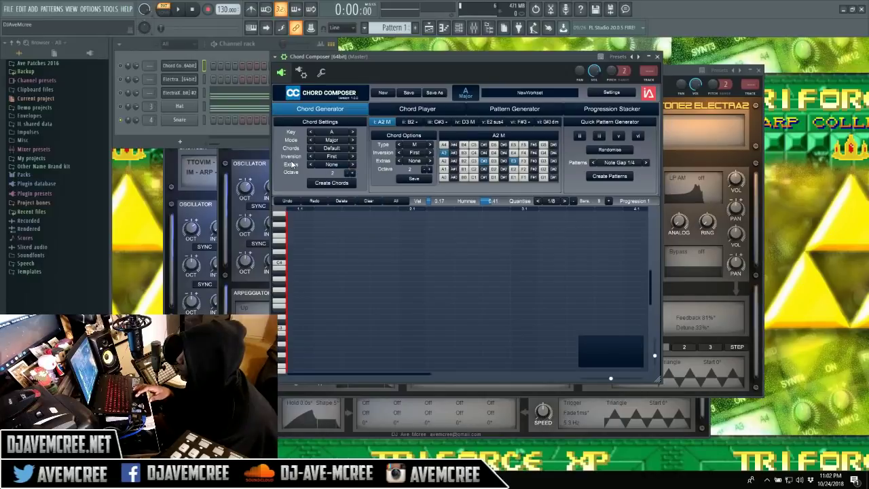
left_click(344, 183)
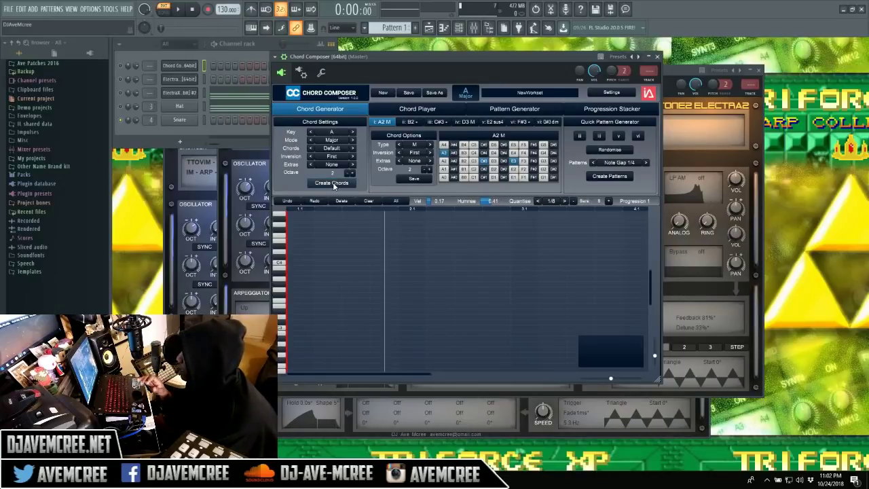
Shorten the chord progression length to 4 bars
left_click(573, 201)
left_click(573, 201)
left_click(573, 201)
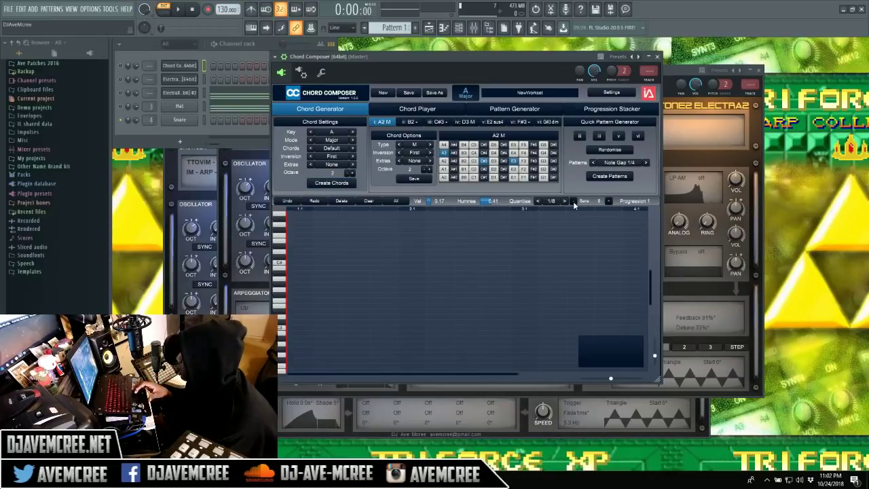
left_click(573, 201)
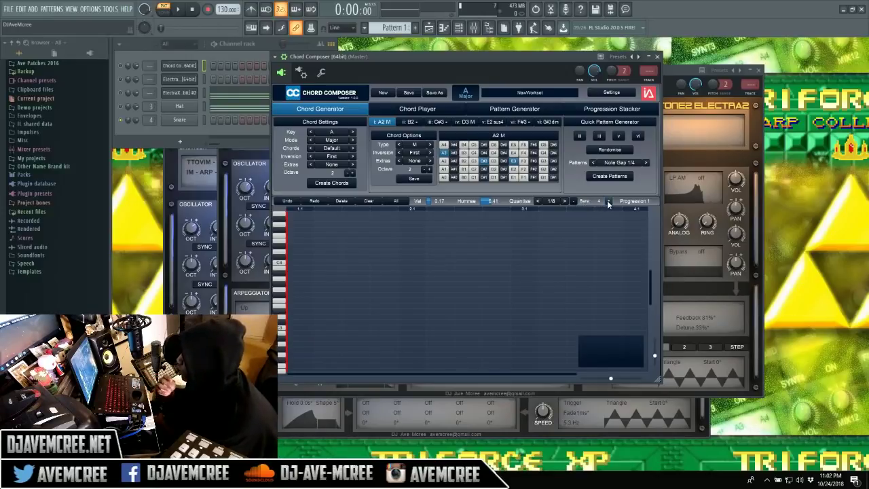
Set humanise to 0.24 and quantise to 1/8
left_click(531, 209)
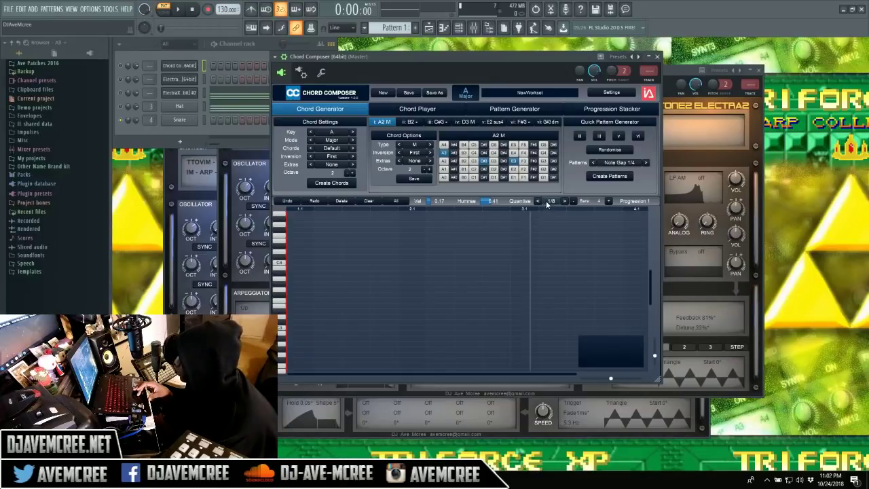
left_click(552, 201)
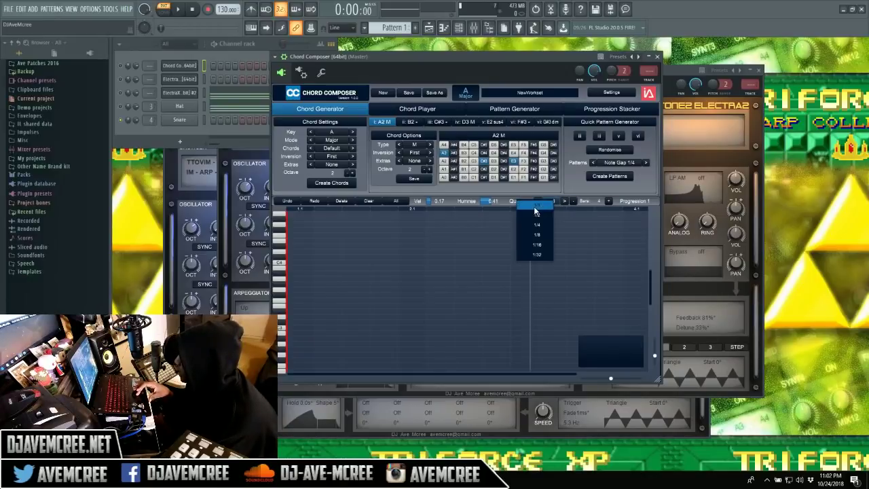
left_click(536, 206)
left_click(552, 202)
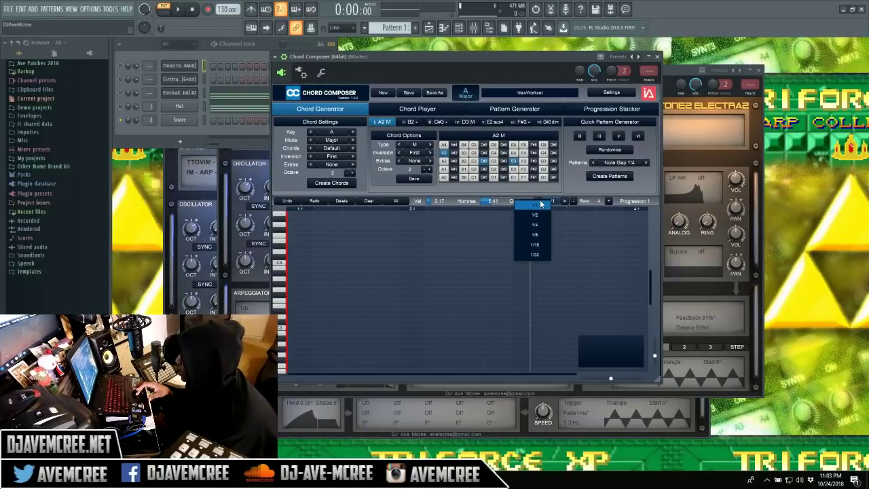
left_click(540, 234)
scroll(489, 203, "up", 5)
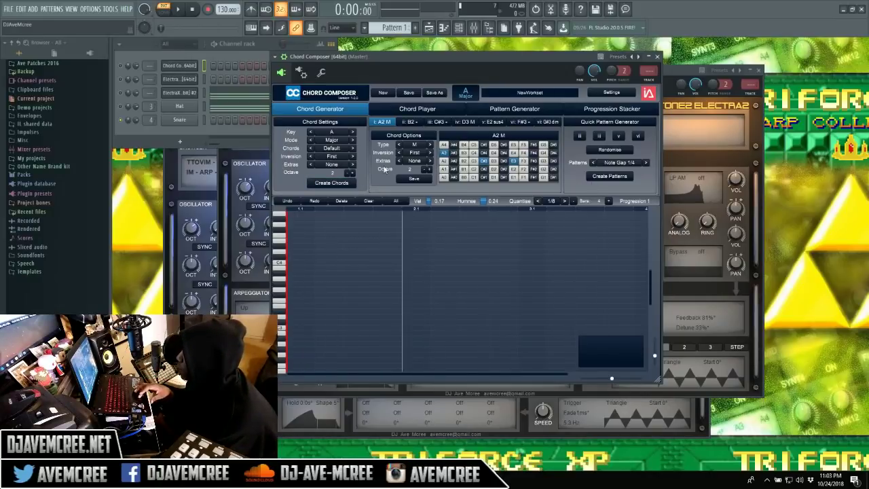
Generate and audition A Major chords, then drag the pattern onto the ElectraX channel
left_click(331, 183)
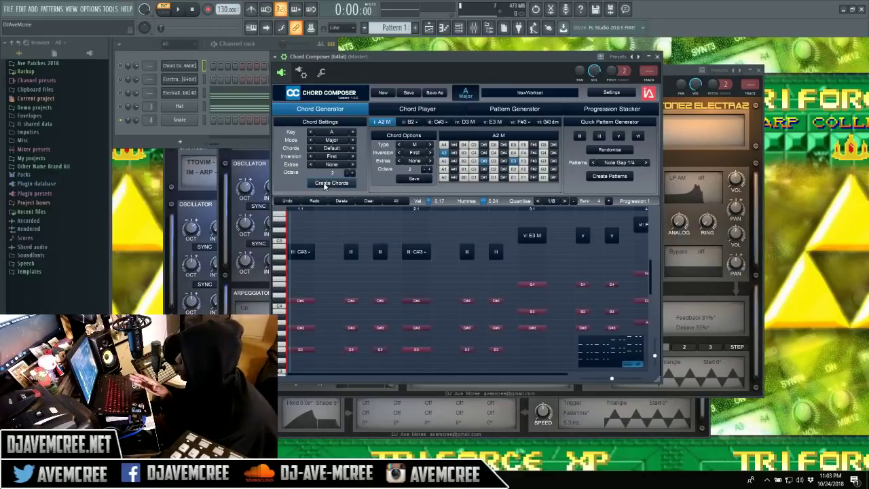
key("space")
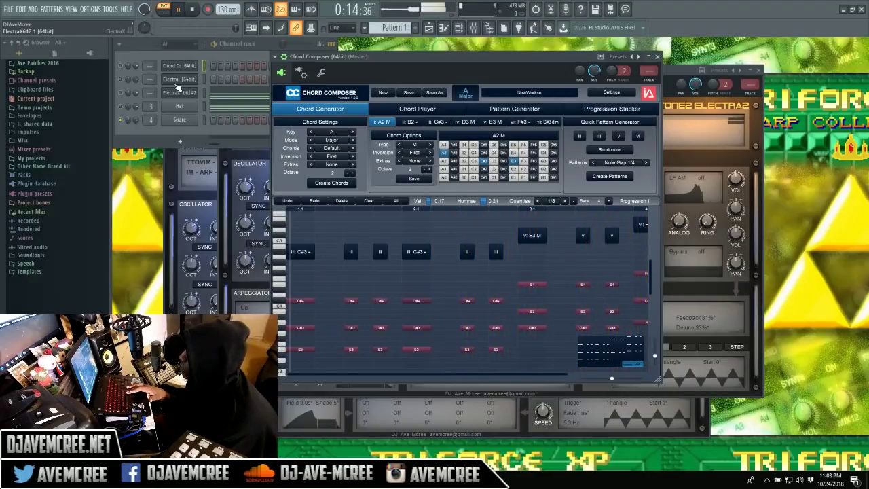
key("space")
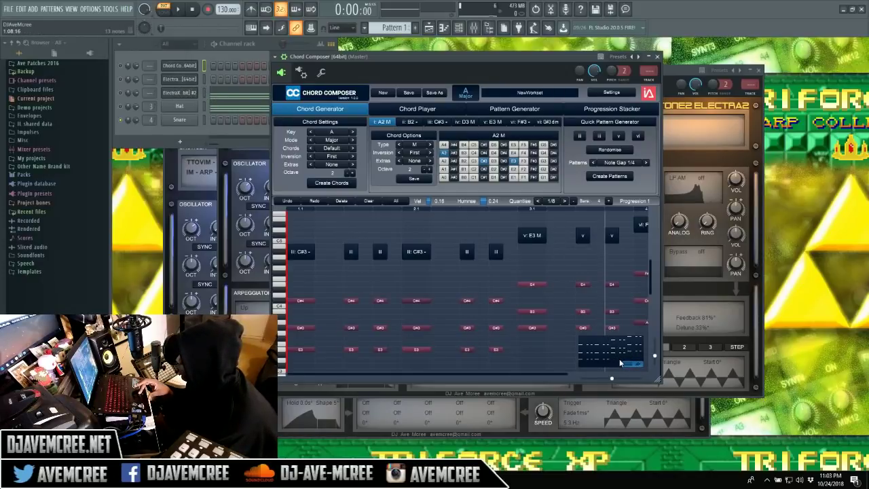
left_click_drag(628, 364, 231, 97)
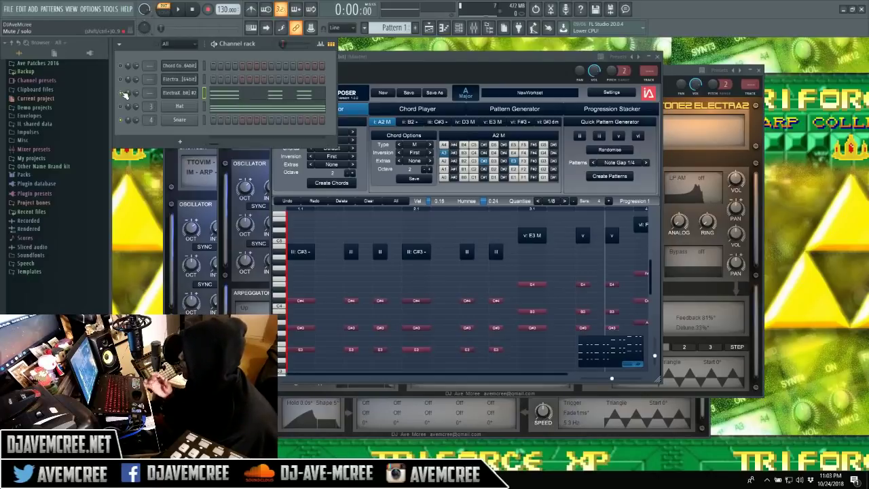
Audition the pattern and switch ElectraX to the IM - ARP - IntelliJel patch
key("space")
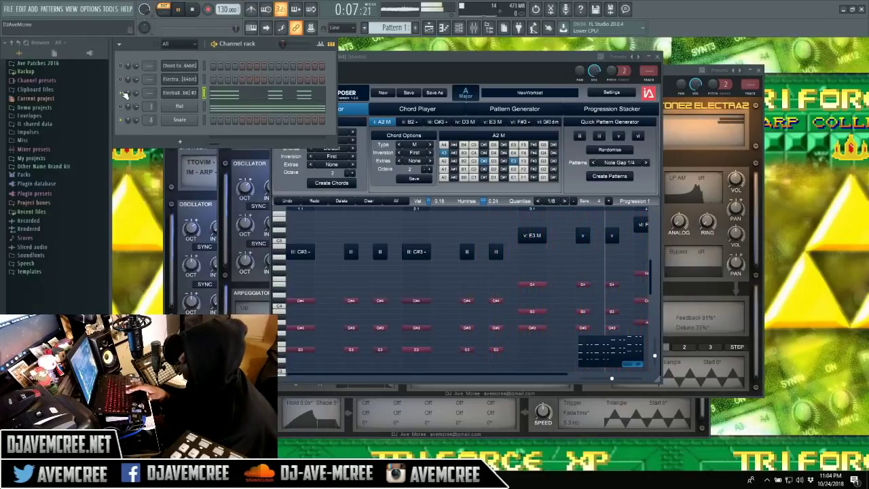
key("space")
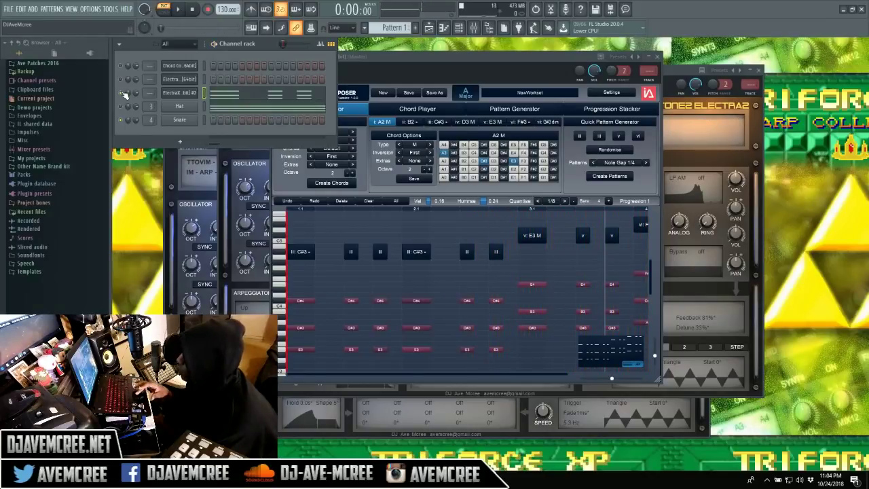
left_click(184, 93)
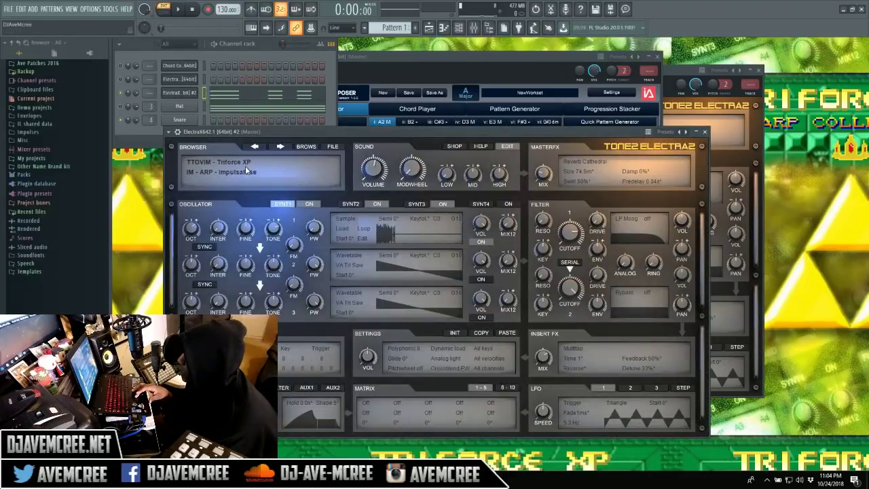
left_click(281, 147)
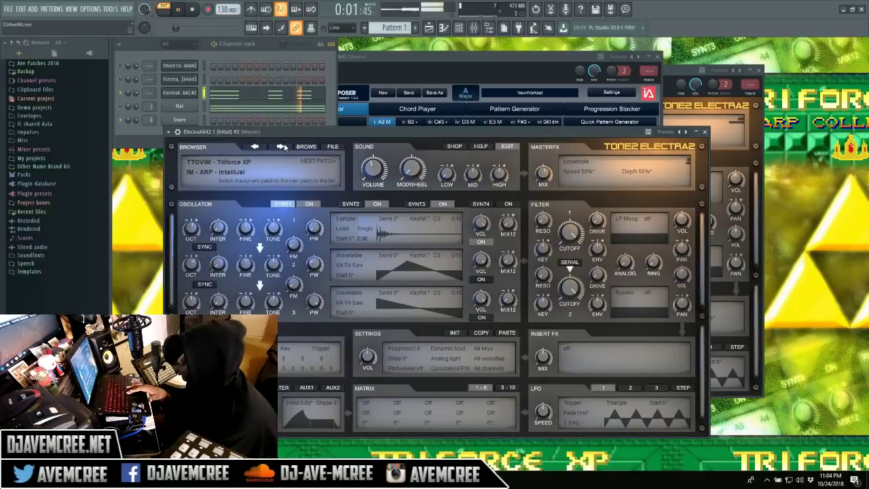
Reselect the Chord Composer channel and reposition its window
left_click(124, 94)
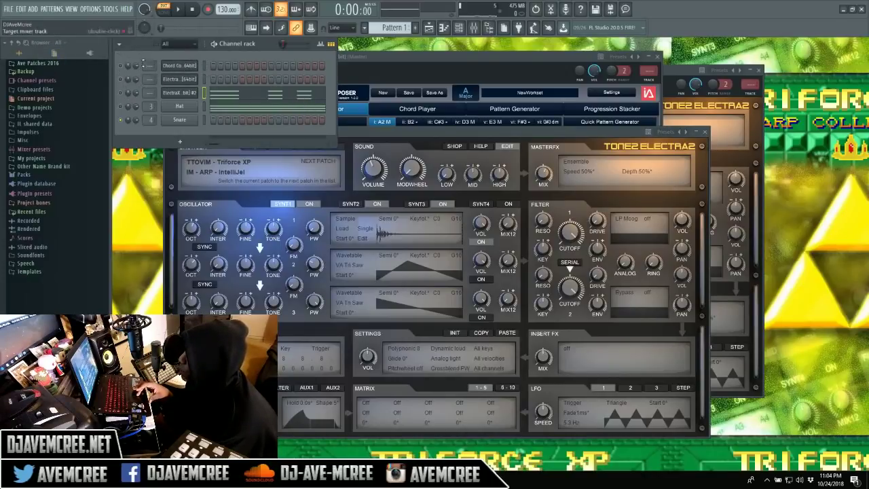
left_click(204, 65)
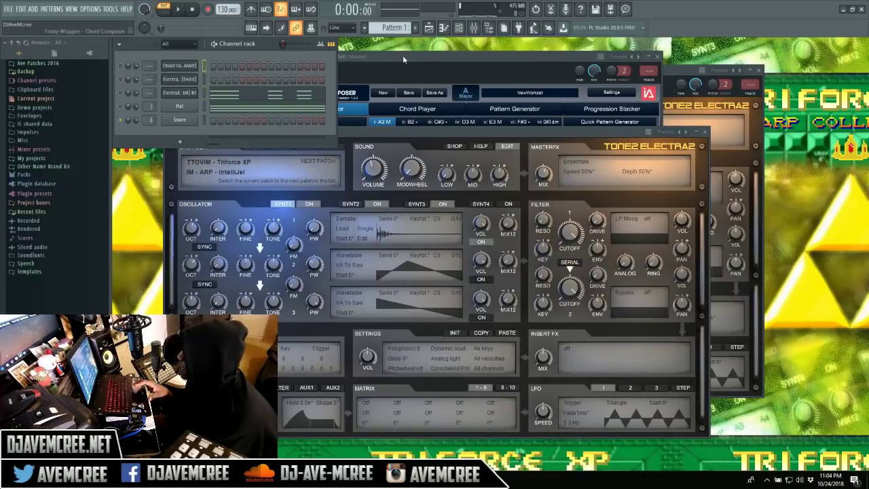
left_click_drag(402, 55, 433, 53)
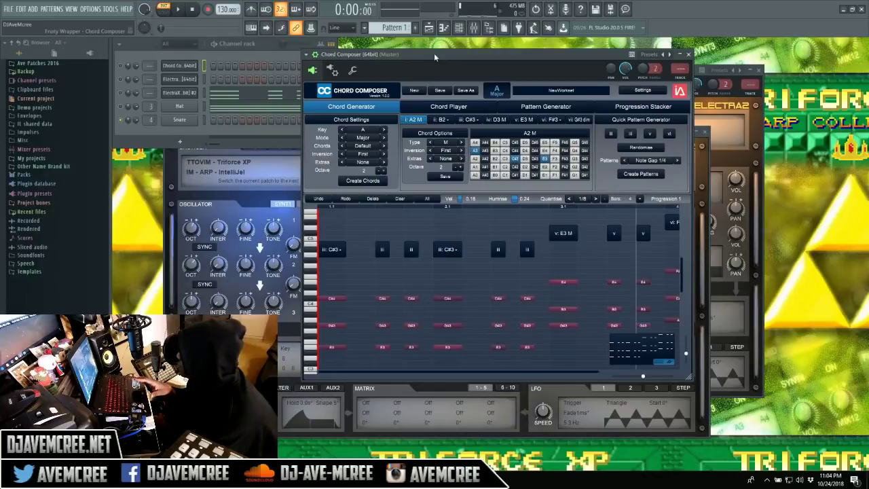
Cycle the first chord's type through sus2, sus4, aug, 6 and 7sus4, then set it to M
left_click(464, 144)
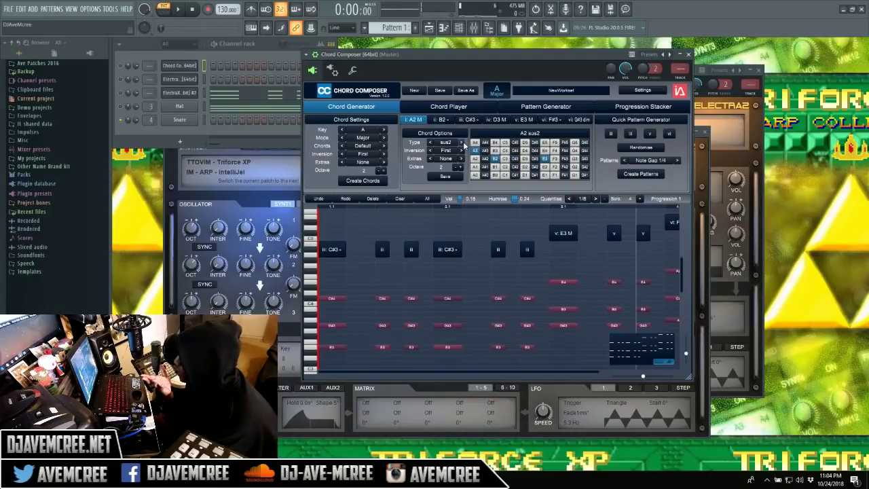
left_click(464, 145)
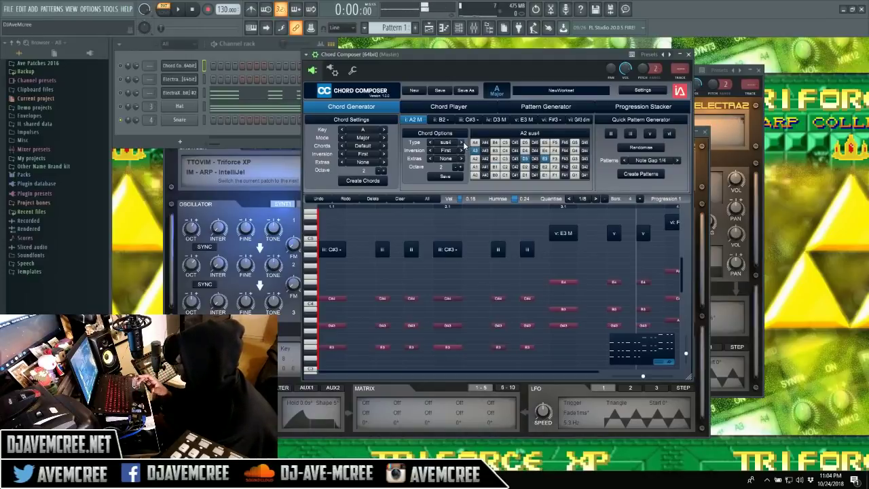
left_click(464, 145)
left_click(464, 145)
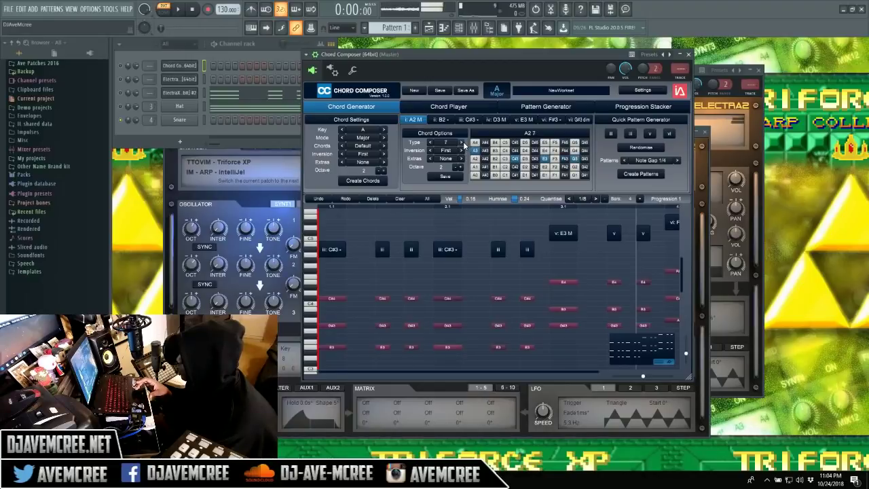
left_click(464, 145)
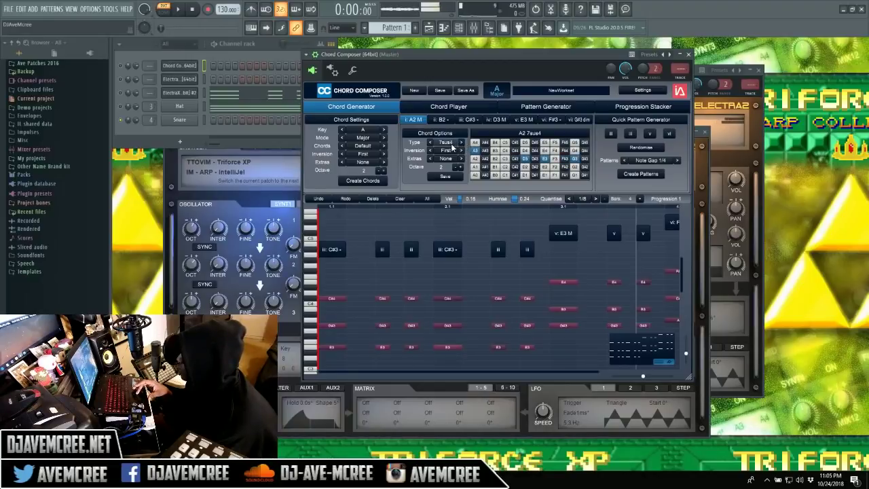
left_click(440, 145)
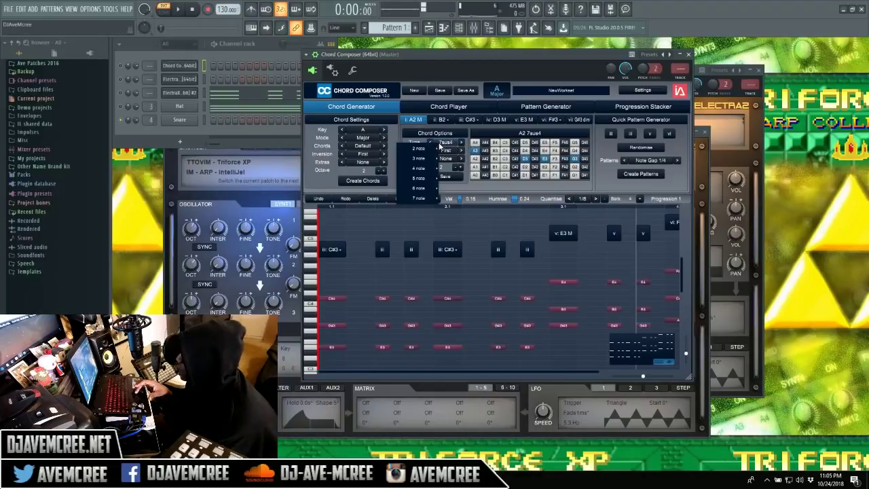
mouse_move(421, 169)
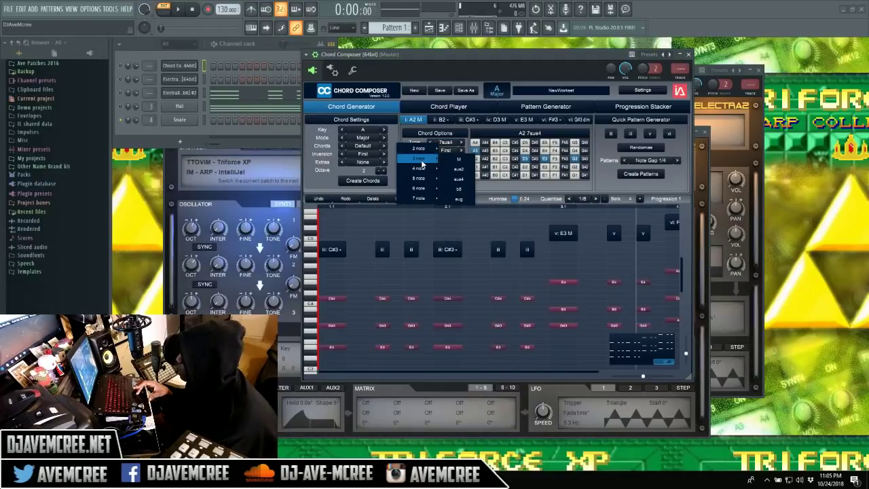
left_click(459, 159)
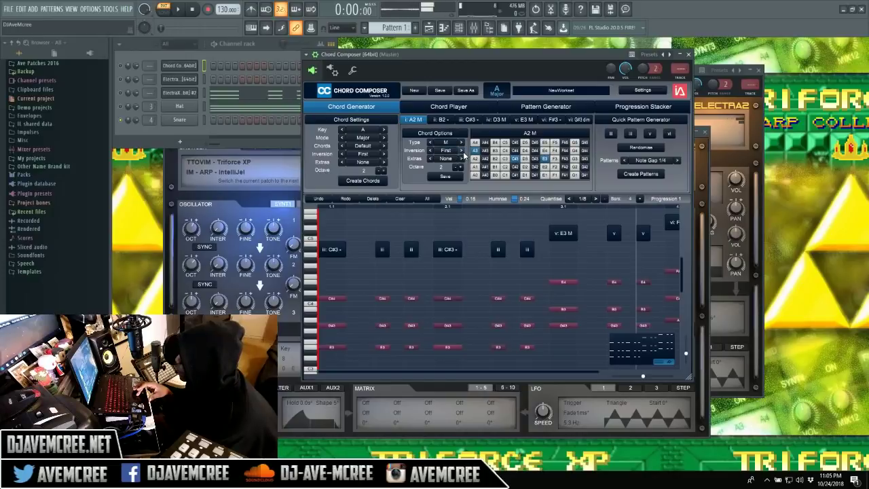
Set the first chord's inversion to Second and add the (-) R extra
left_click(463, 151)
left_click(463, 150)
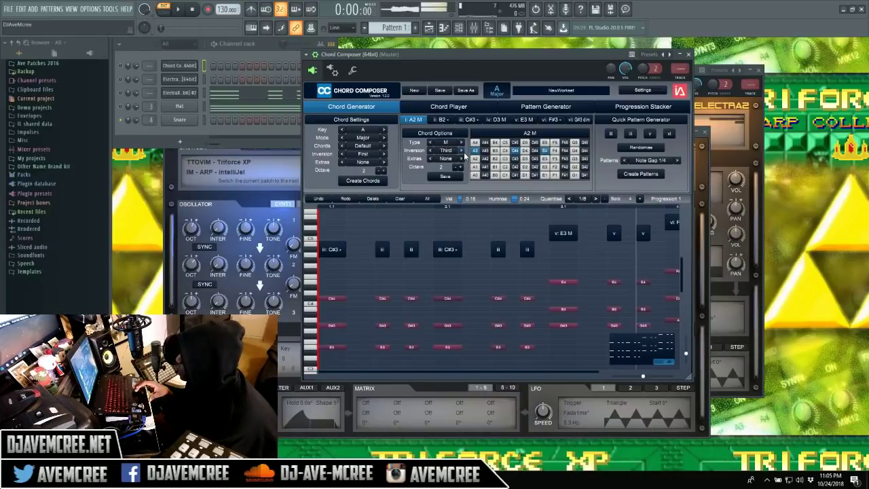
left_click(463, 151)
left_click(431, 151)
left_click(430, 151)
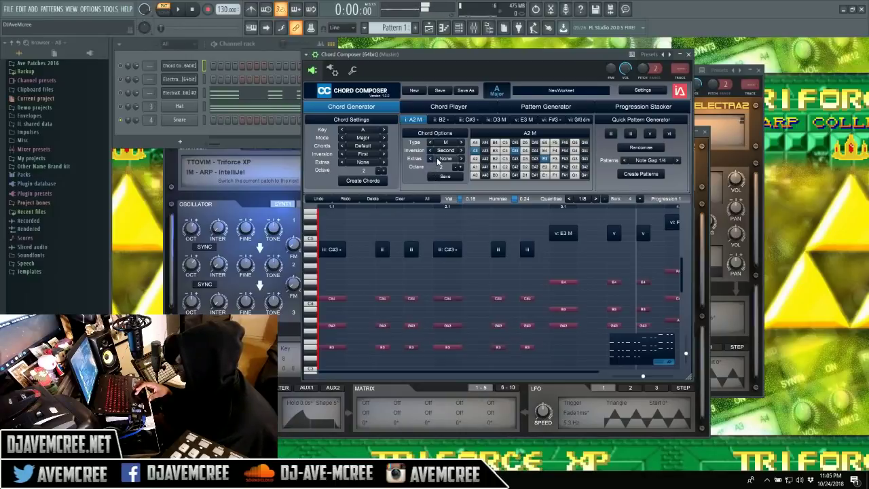
left_click(443, 159)
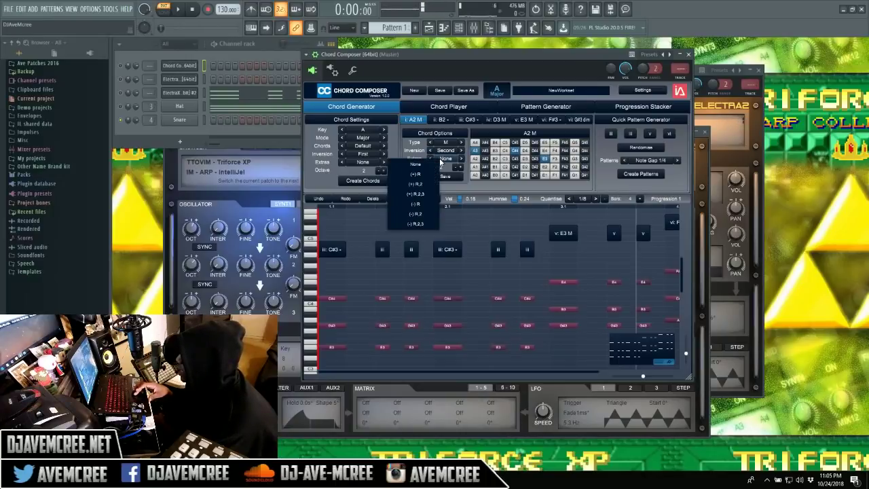
left_click(420, 204)
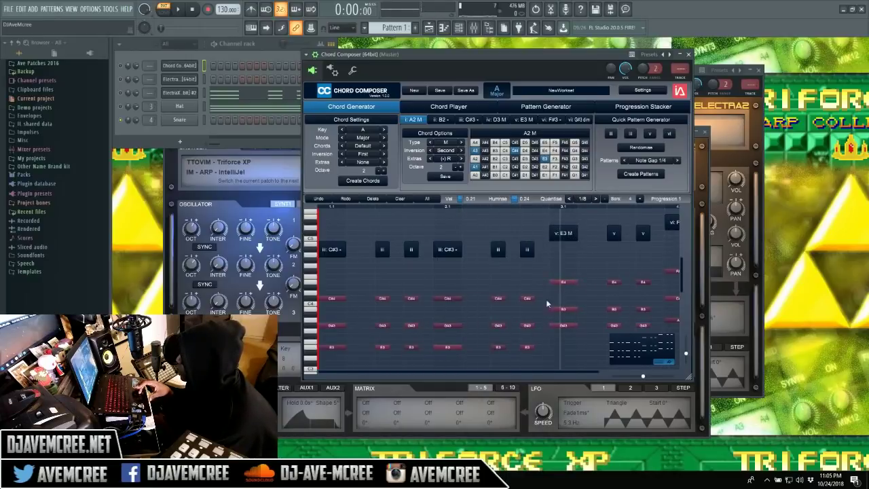
Enlarge the Chord Composer window, then lengthen the first chord's top note and shorten its bottom
left_click_drag(479, 51, 419, 49)
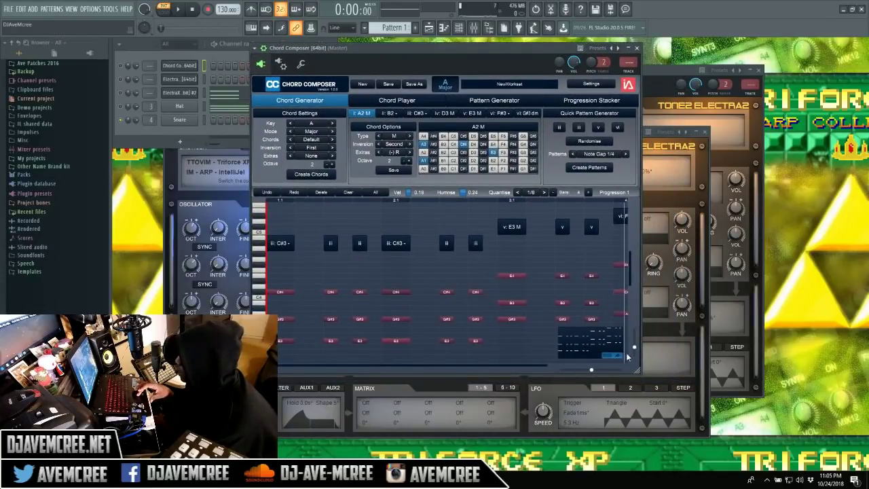
left_click_drag(649, 373, 794, 414)
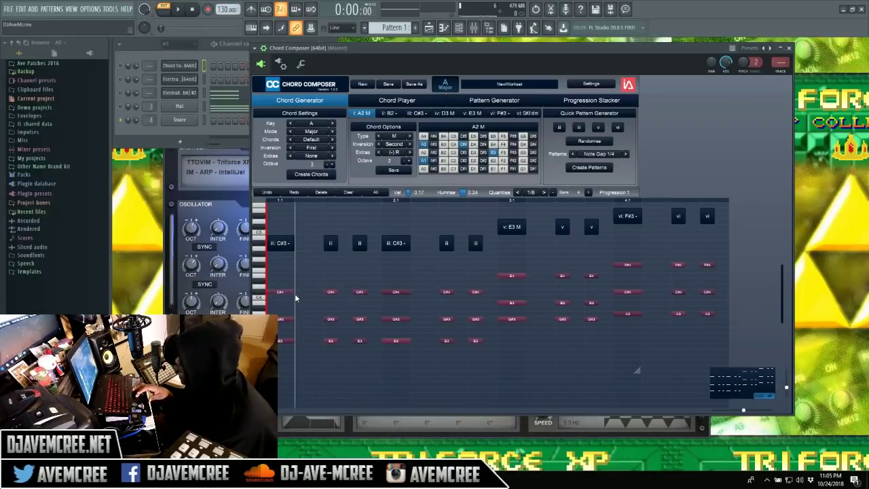
left_click_drag(293, 292, 320, 292)
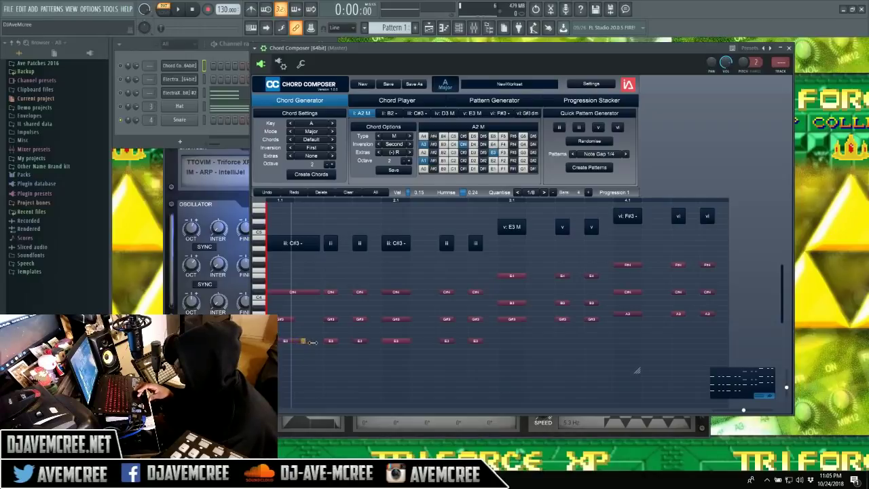
left_click_drag(315, 341, 309, 342)
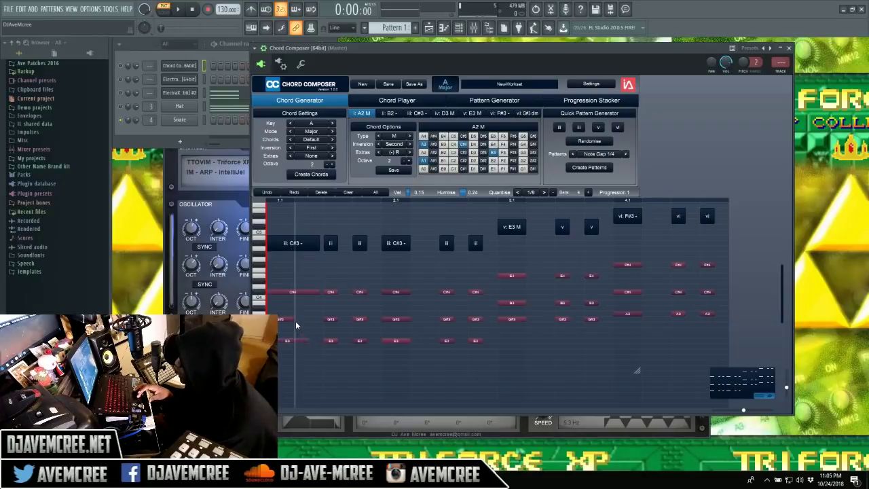
Browse alternative voicings for the first chord, trying C#3 7 and C#3 7b5
left_click(300, 245)
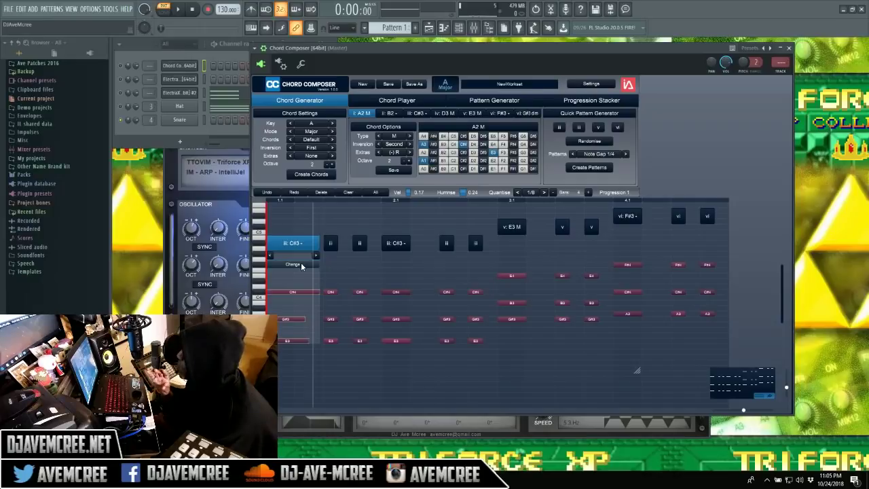
left_click(301, 264)
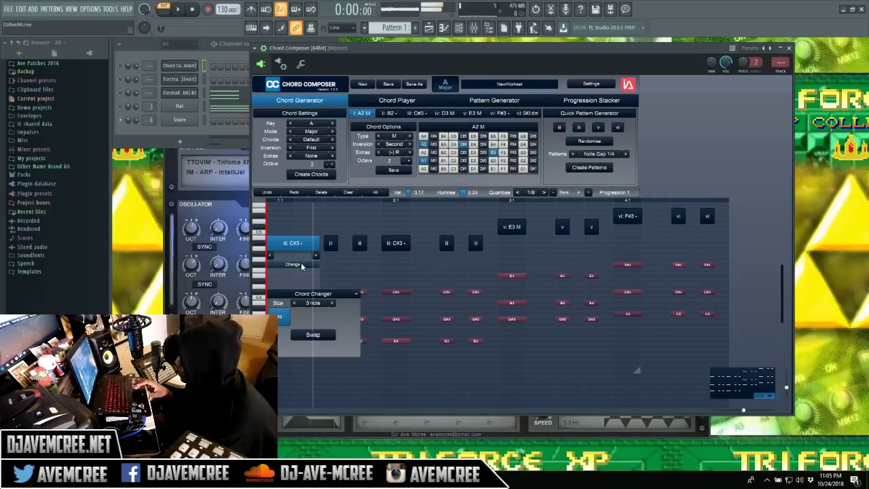
left_click(332, 303)
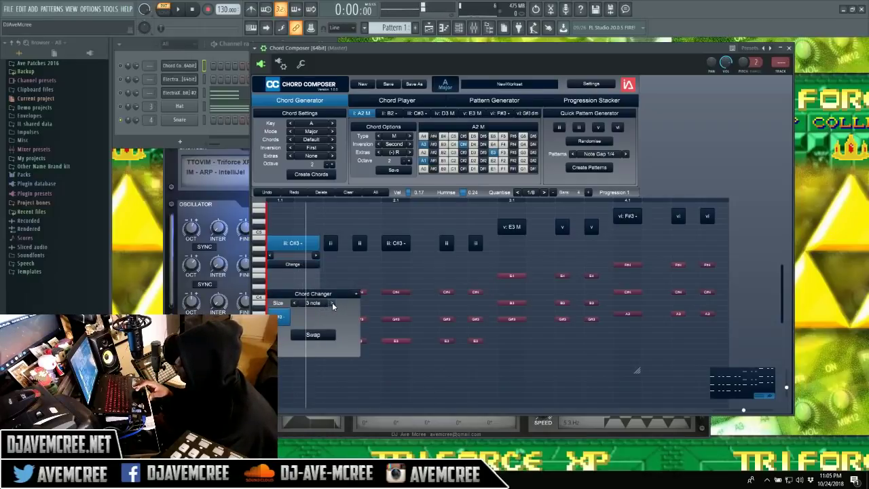
left_click(332, 303)
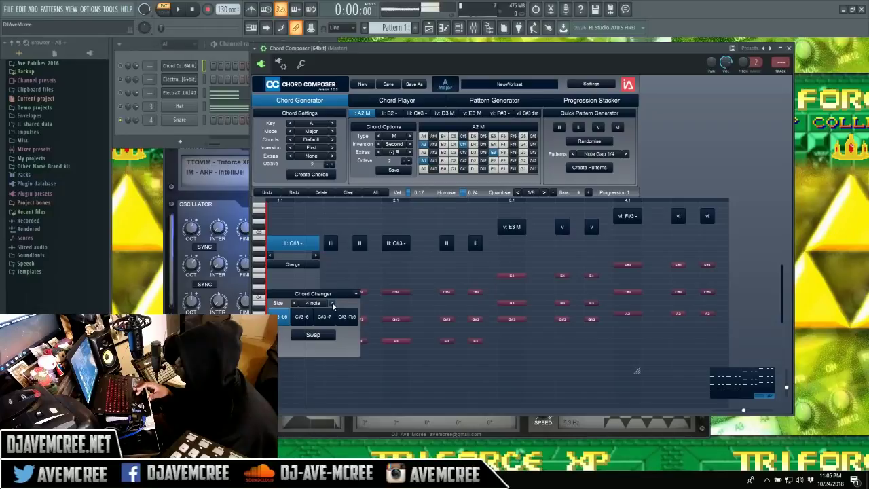
left_click(296, 304)
left_click(295, 303)
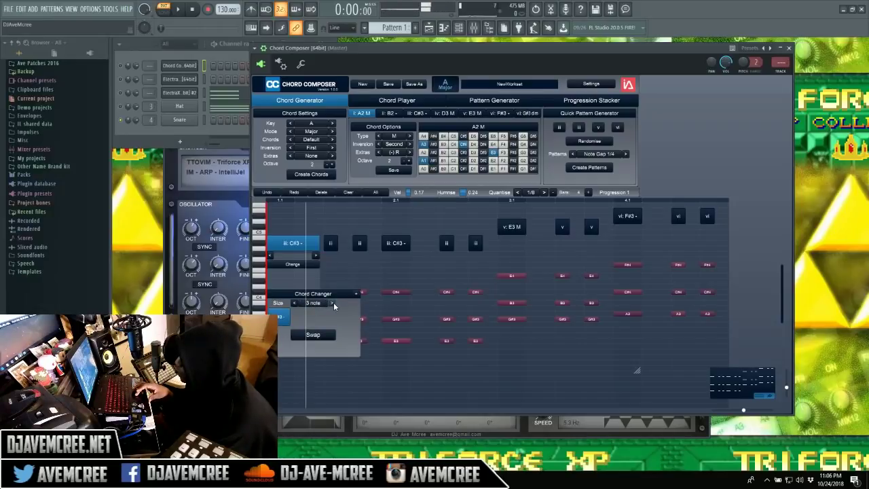
left_click(333, 303)
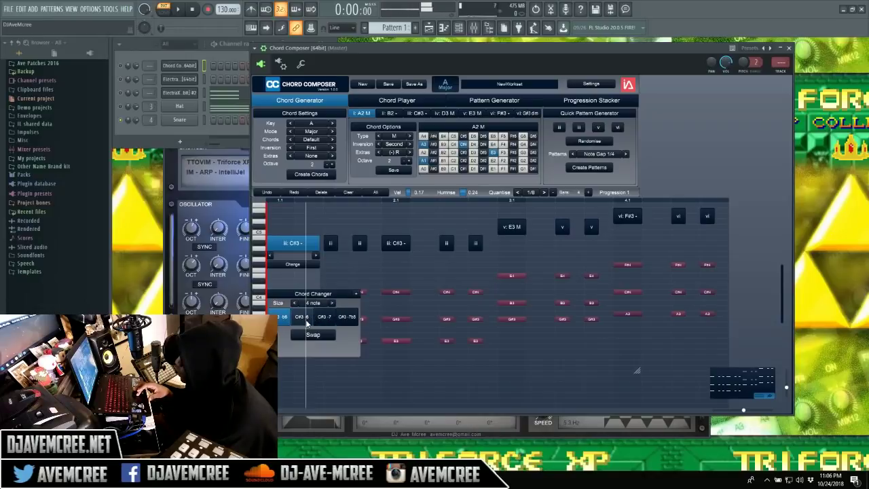
left_click(307, 324)
left_click(319, 324)
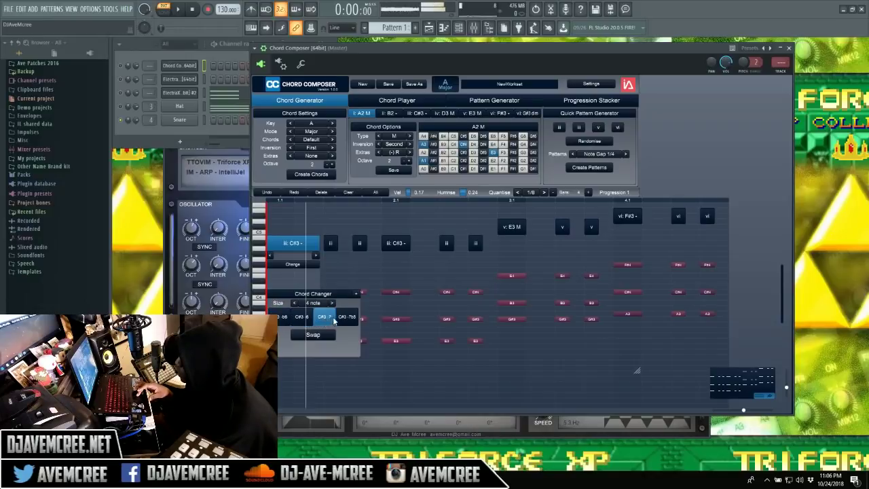
left_click(337, 321)
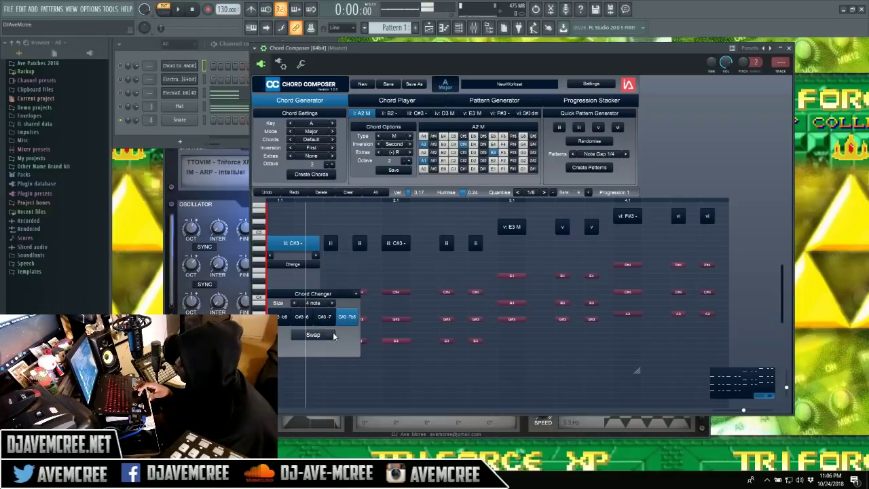
Swap in the five-note C#3 min9 and play the progression
left_click(332, 303)
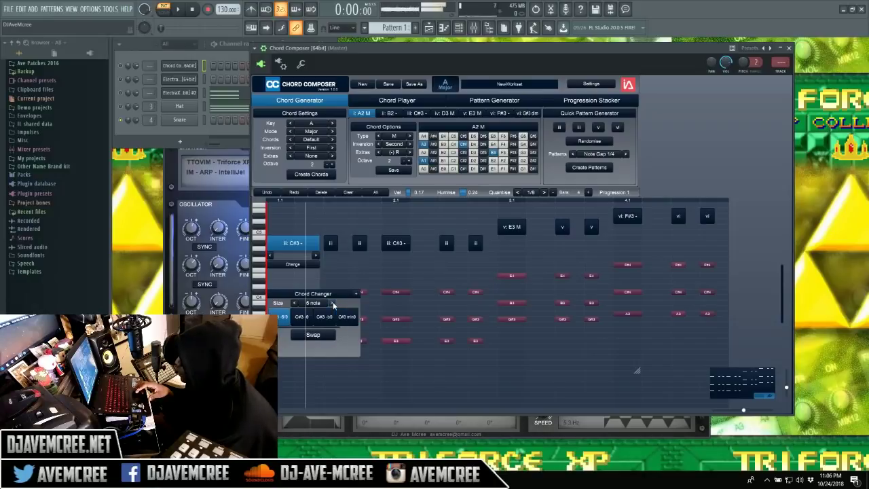
left_click(325, 318)
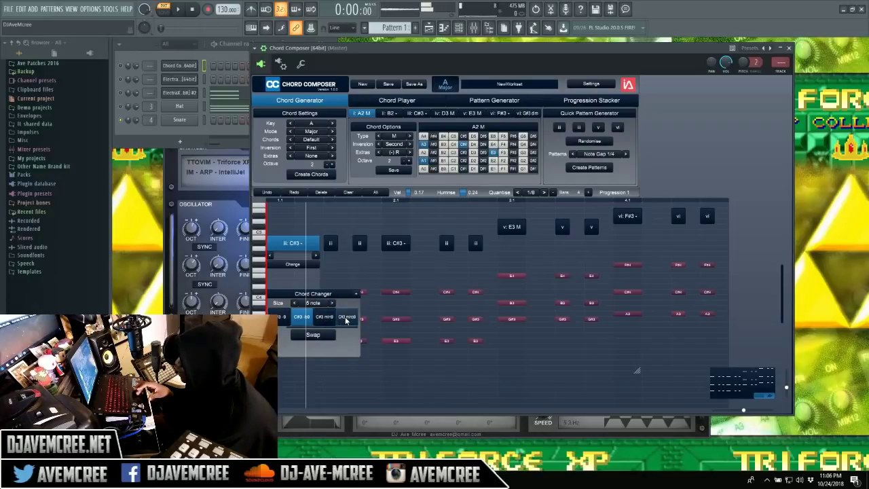
left_click(346, 318)
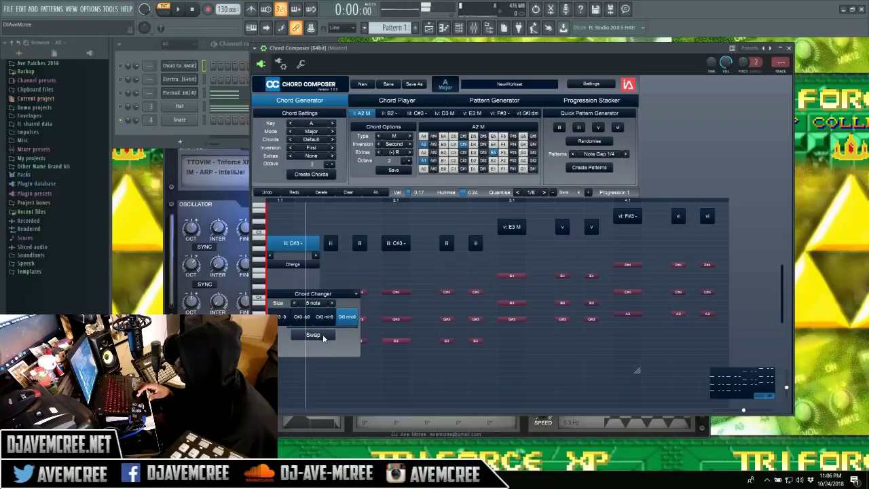
left_click(313, 335)
key("space")
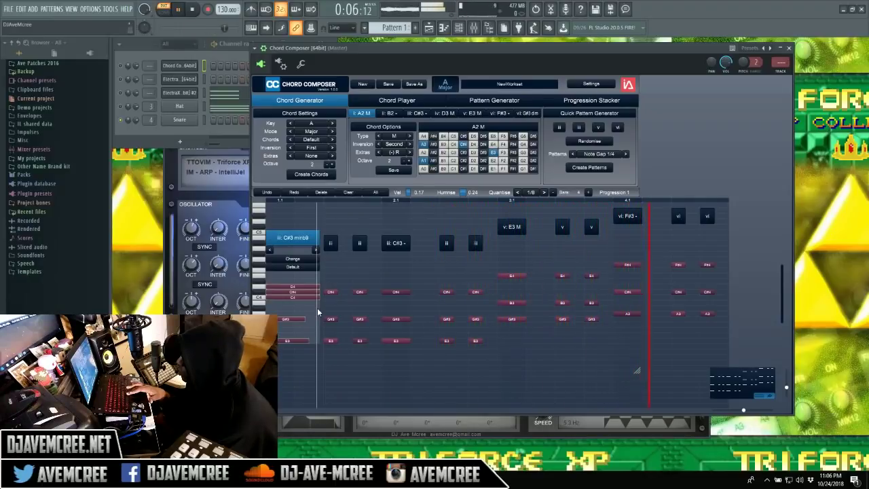
Audition D3 major as the first chord, then revert it to C#3 minor
key("space")
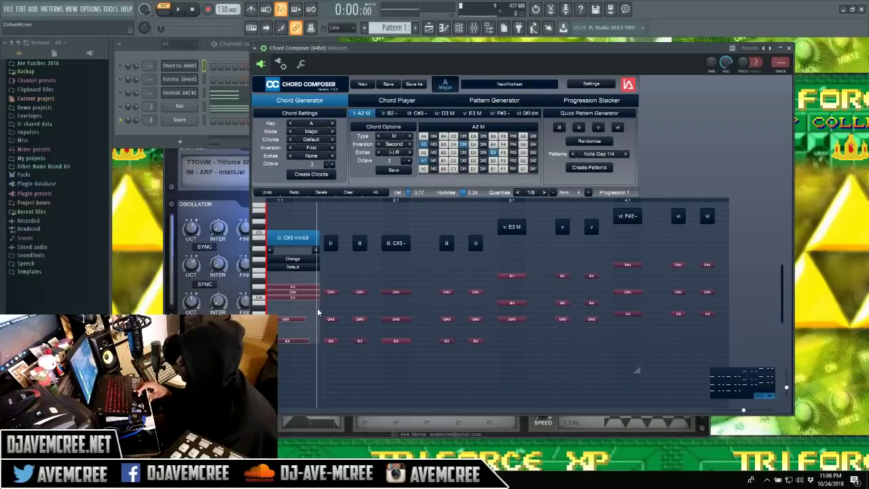
left_click(315, 250)
key("space")
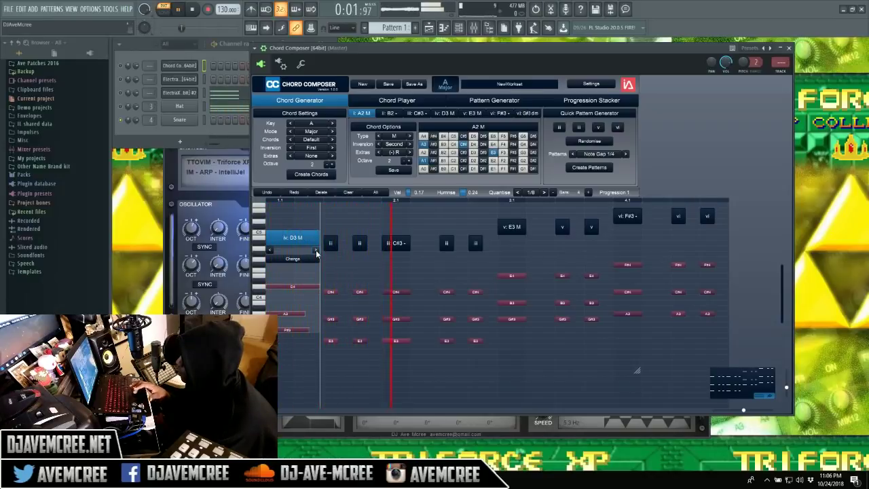
left_click(271, 251)
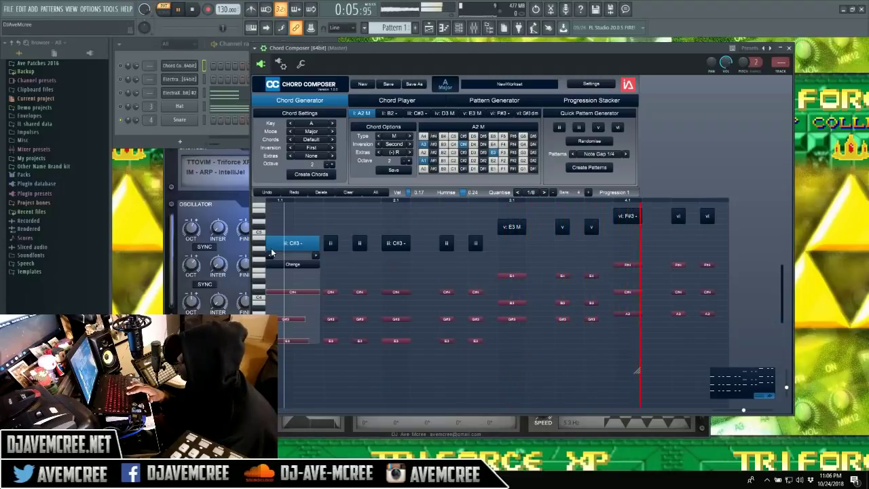
Select the first chord block and raise its velocity to 0.55
key("space")
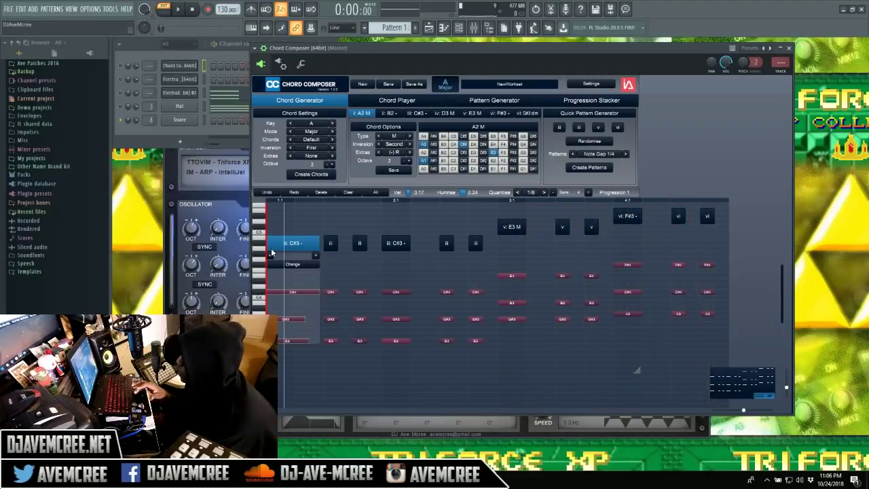
left_click(311, 244)
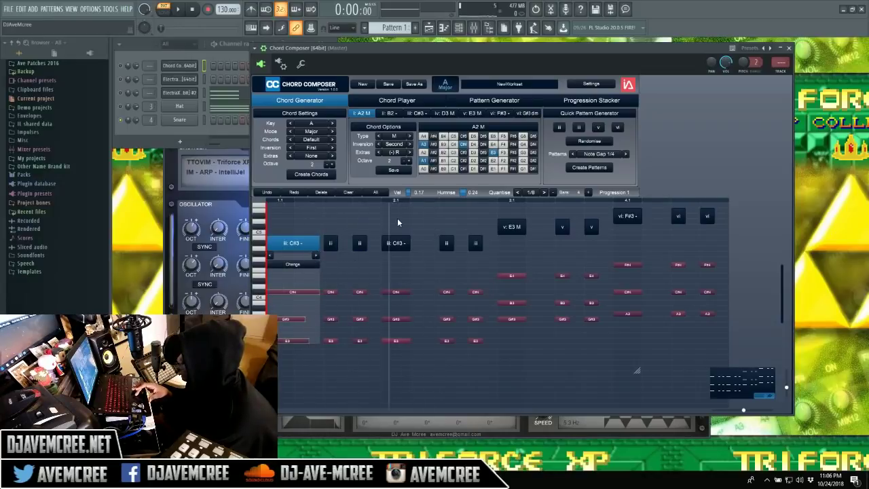
left_click_drag(413, 193, 435, 196)
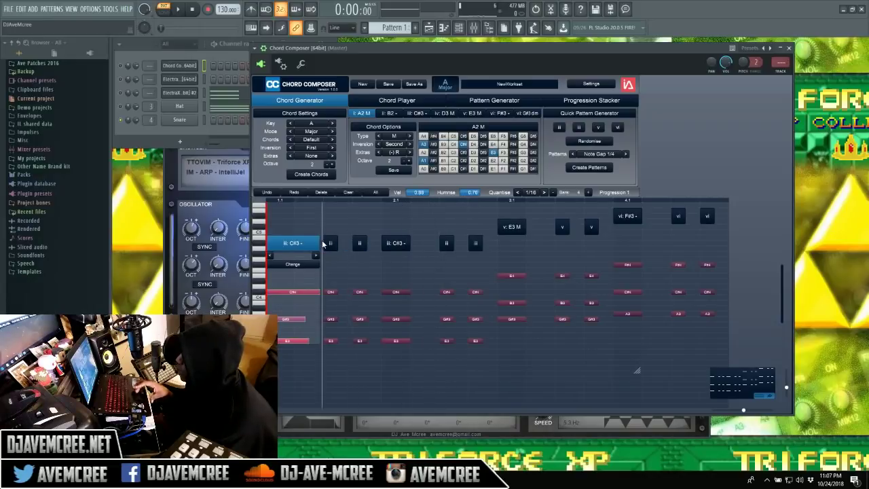
Play the C#3 minor progression, stop it, and deselect the chord in the grid
key("space")
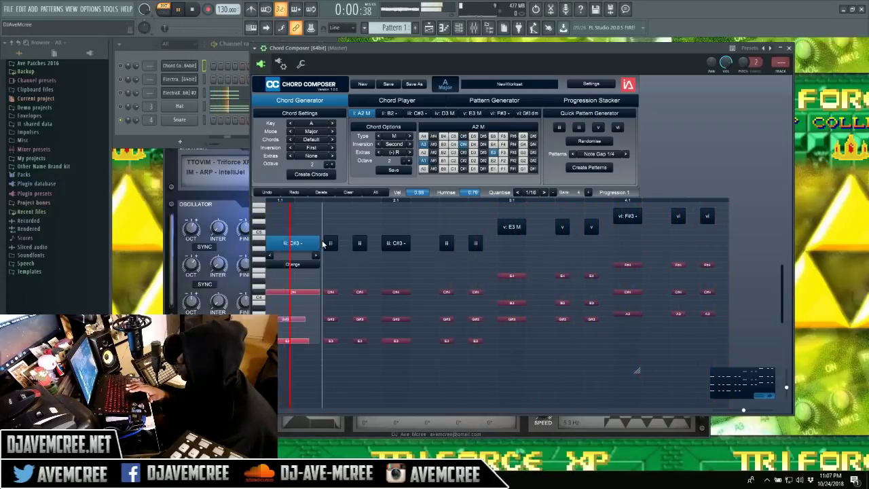
key("space")
left_click(452, 243)
left_click(419, 264)
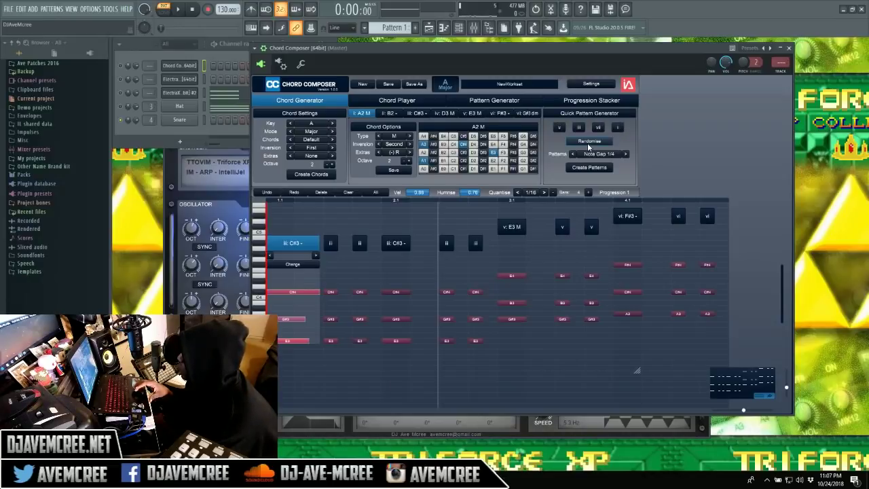
Audition Two Half Quarters, 1/16th Surprise and Note Gap 1/4 rhythms, then create Note Gap 1/4 patterns
left_click(625, 154)
left_click(625, 154)
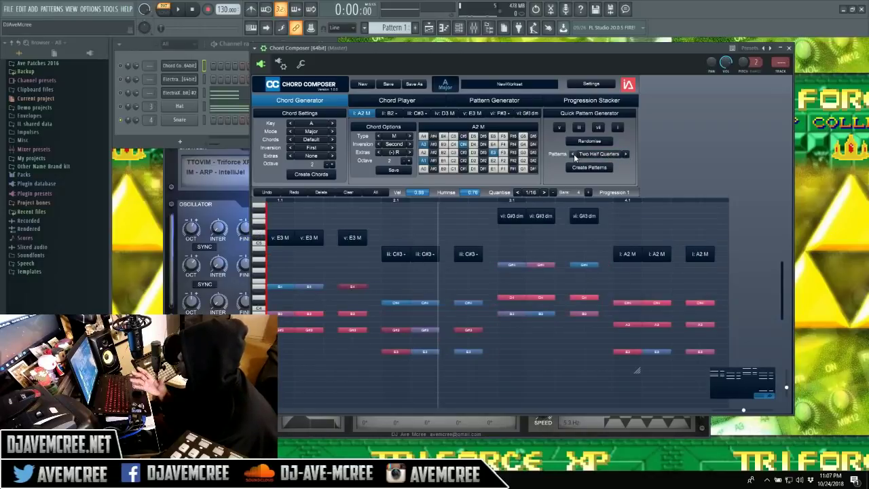
key("space")
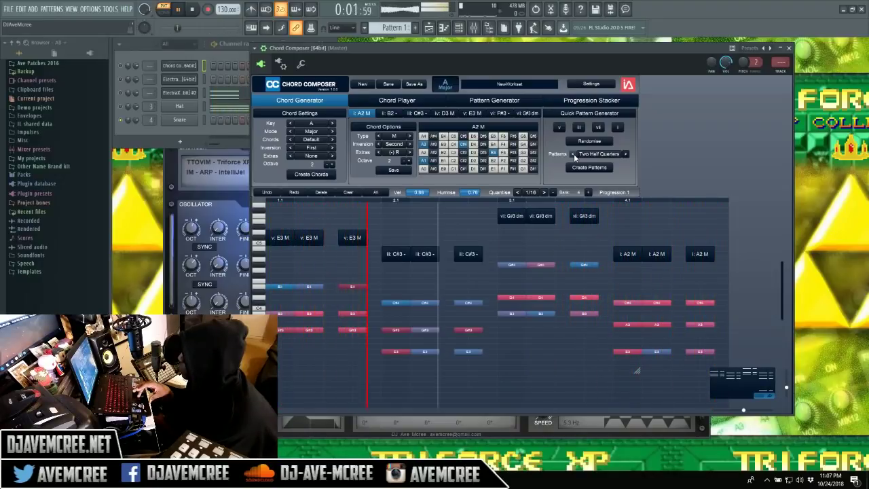
left_click(573, 153)
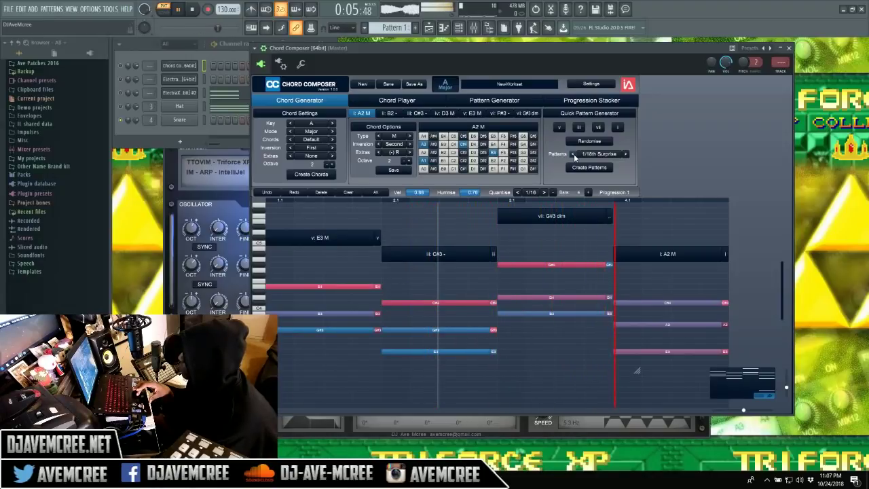
left_click(574, 154)
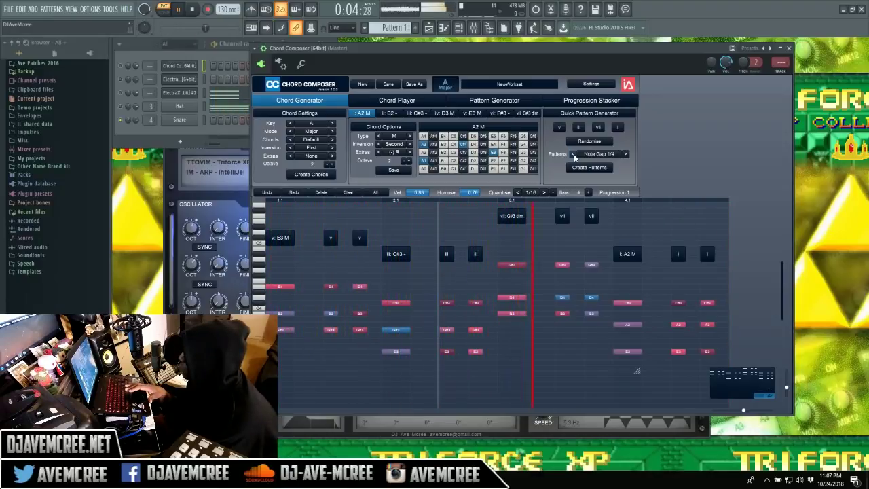
key("space")
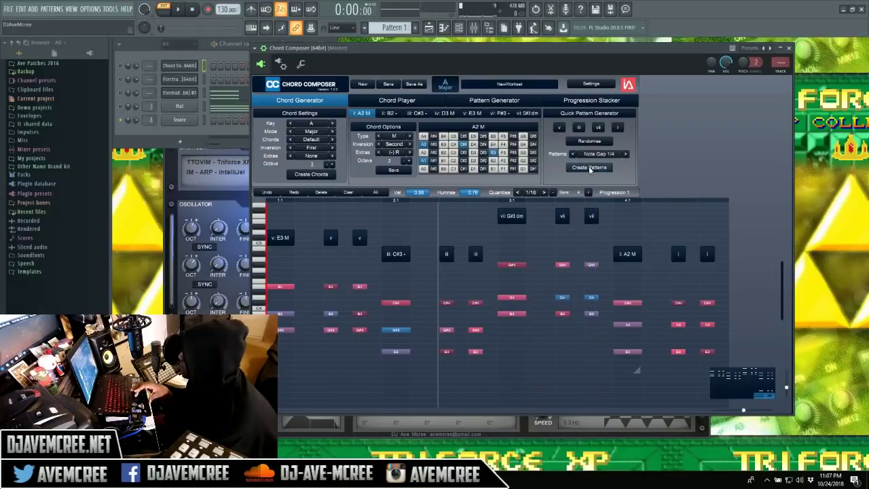
left_click(590, 170)
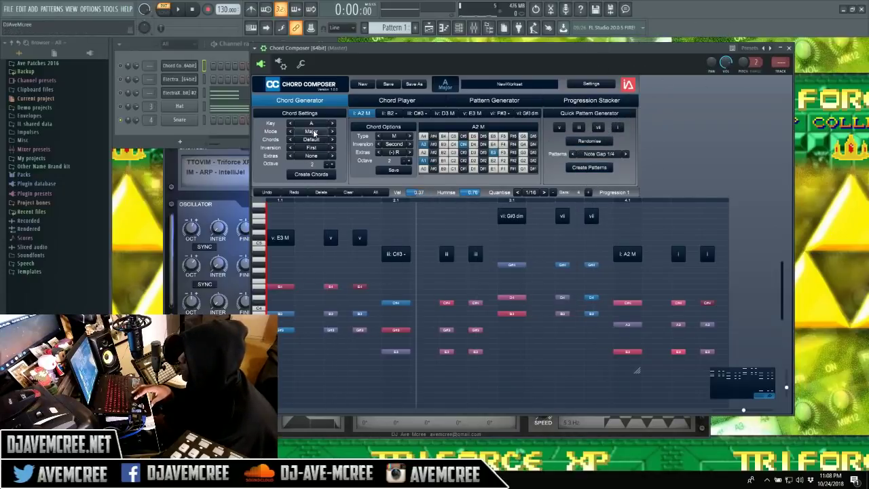
On the Chord Player page, turn on chord playing from the grid and clear the piano roll
left_click(421, 103)
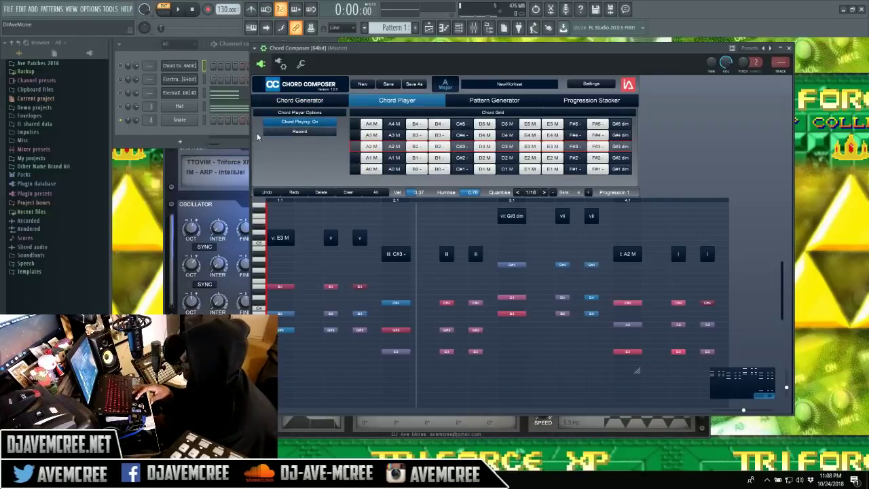
left_click(314, 123)
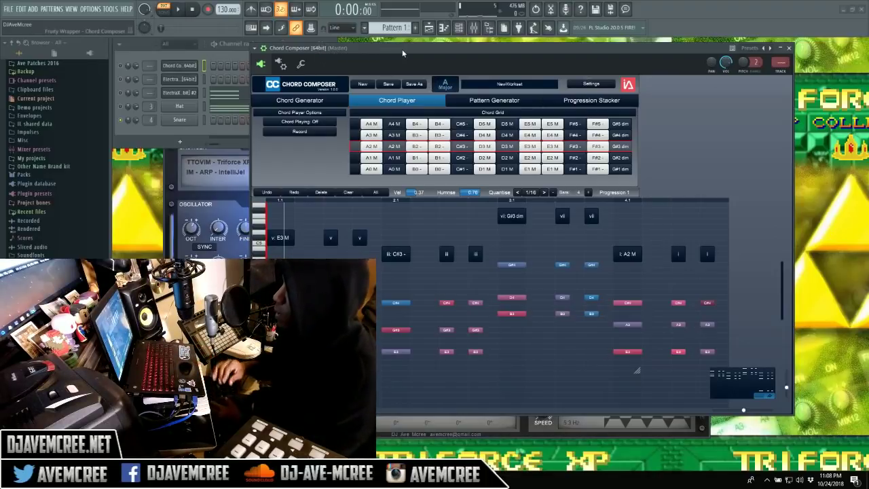
left_click(300, 122)
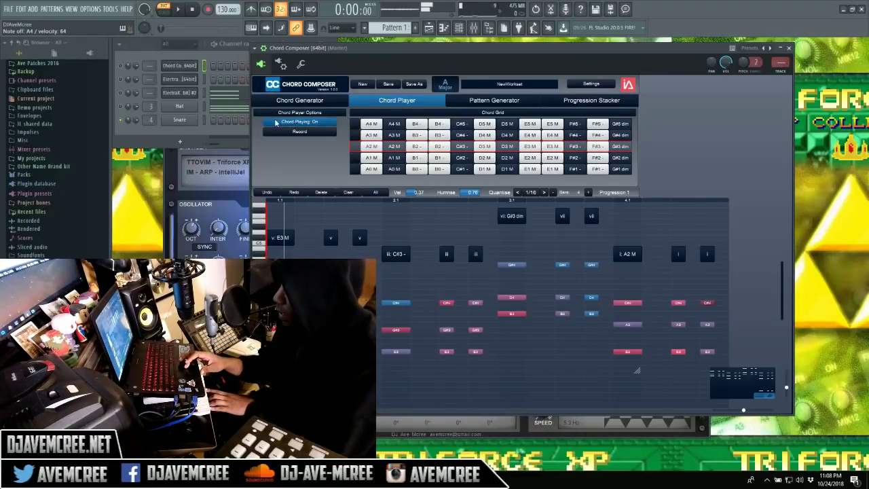
left_click(358, 192)
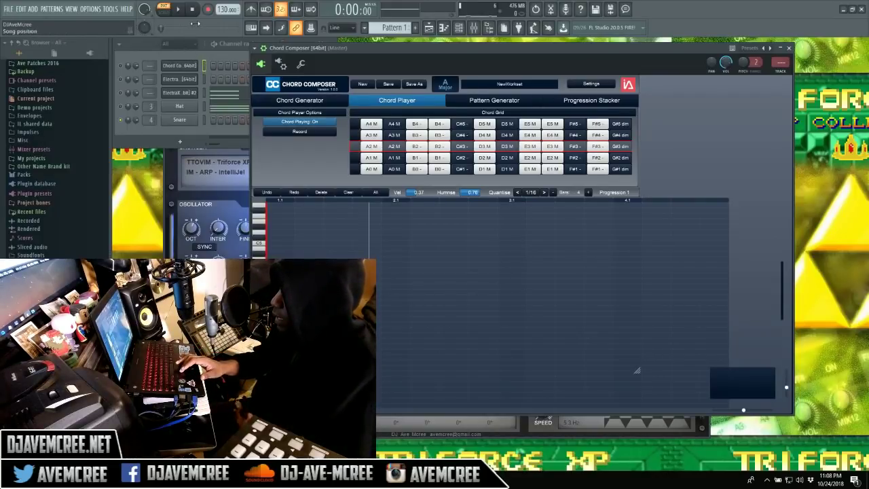
Arm chord recording, enable metronome and song recording, then play and stop a take
left_click(288, 133)
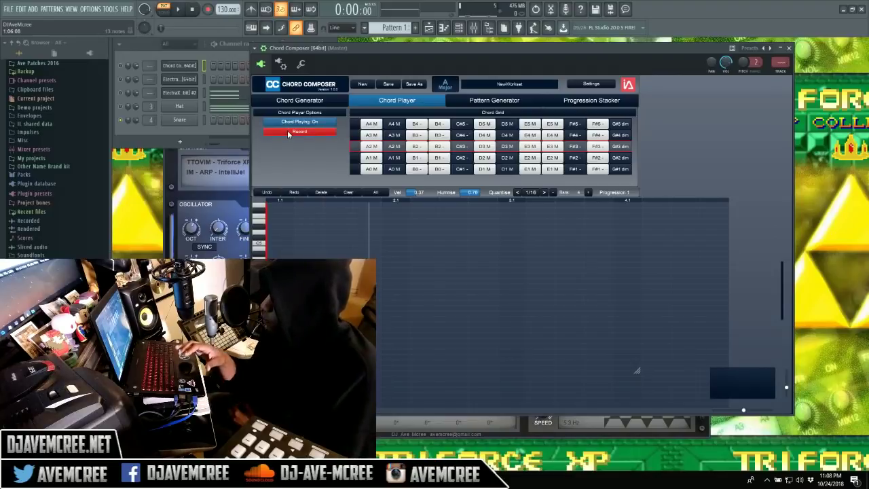
left_click(251, 9)
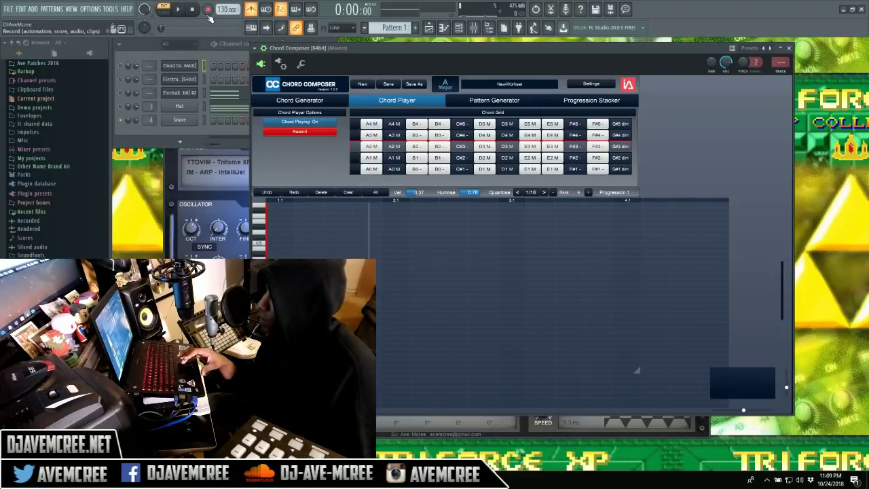
left_click(208, 9)
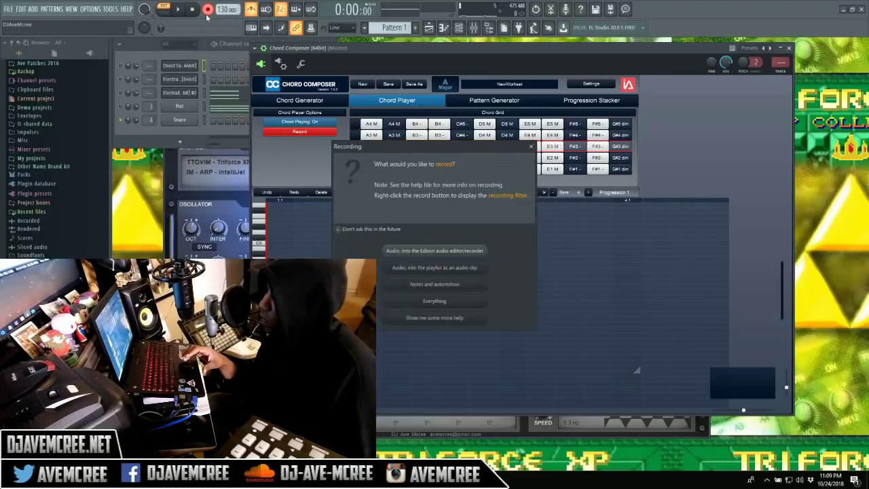
left_click(532, 147)
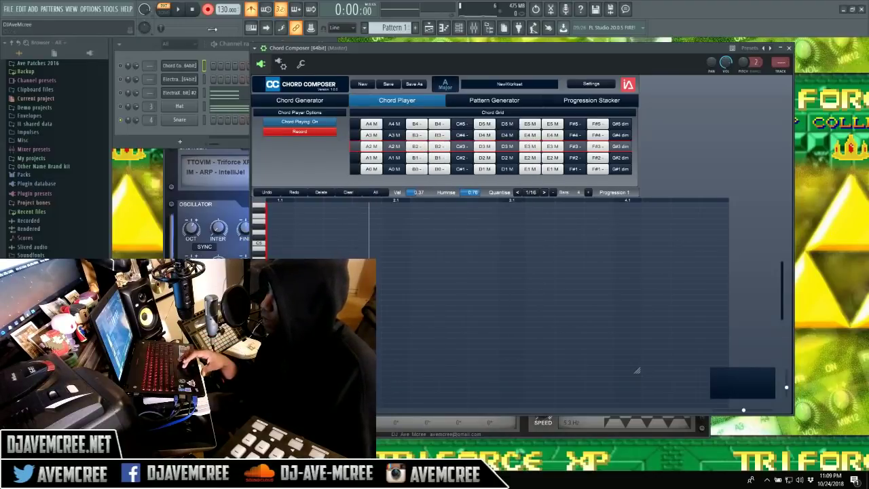
left_click(181, 13)
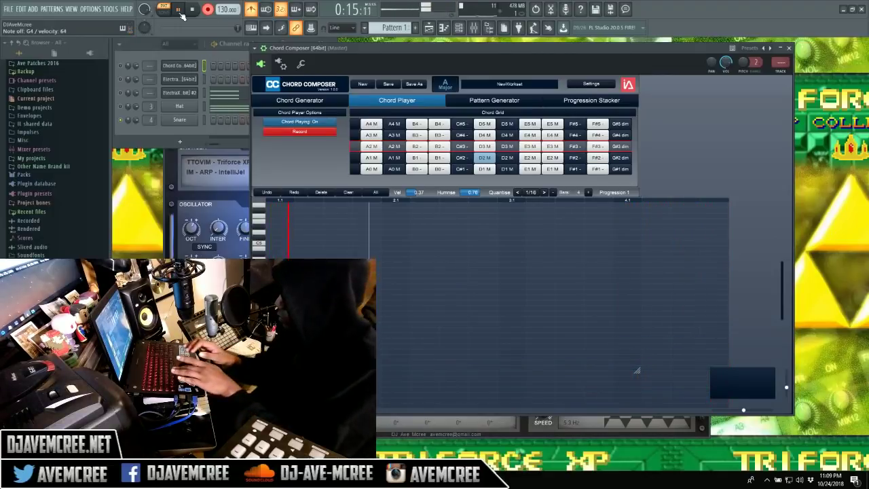
left_click(193, 9)
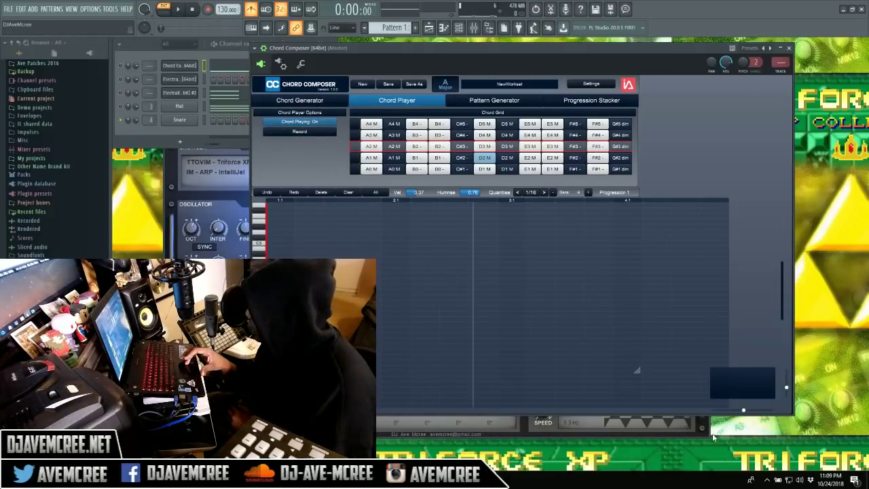
Zoom out the note grid, scroll up, and open Editor Options for the A4 M chord
left_click_drag(726, 412, 619, 416)
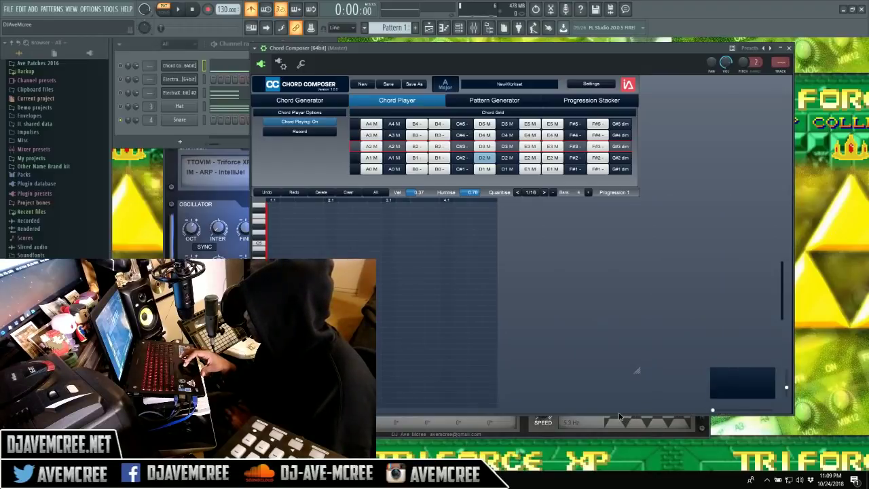
left_click_drag(785, 309, 789, 212)
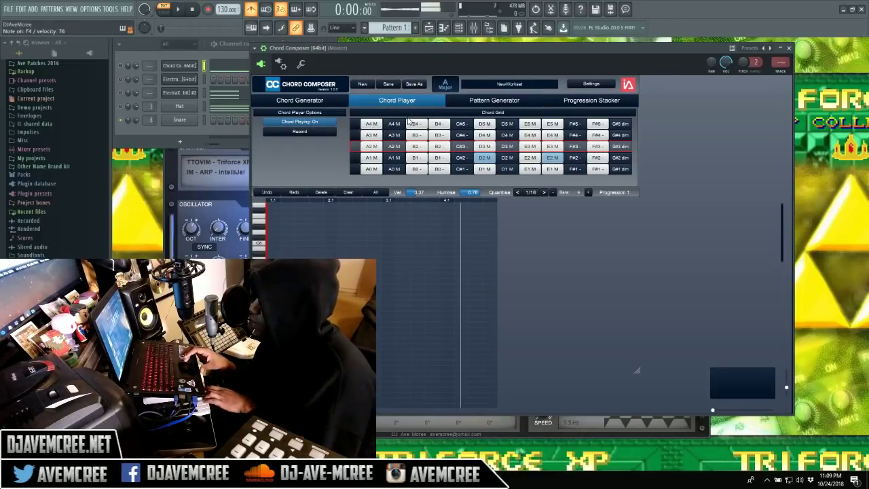
right_click(374, 129)
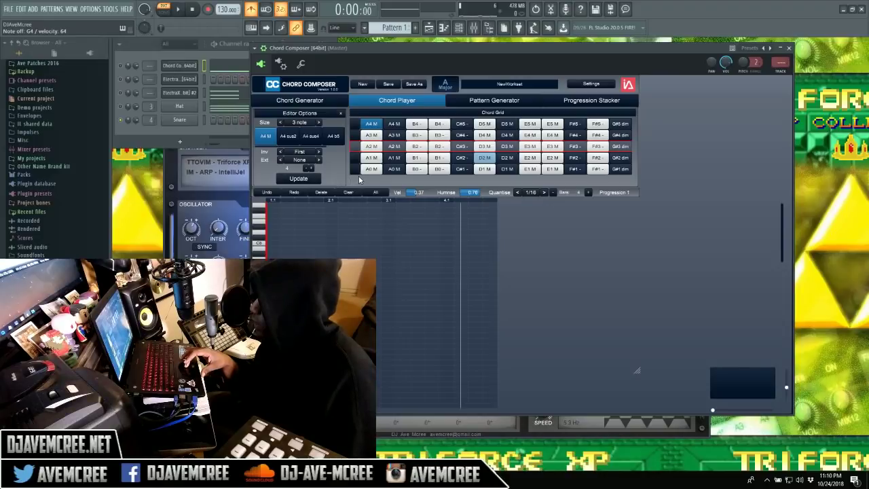
In the Pattern Generator, adjust default chord, pattern and rest lengths, leaving rest at 1/8
left_click(465, 102)
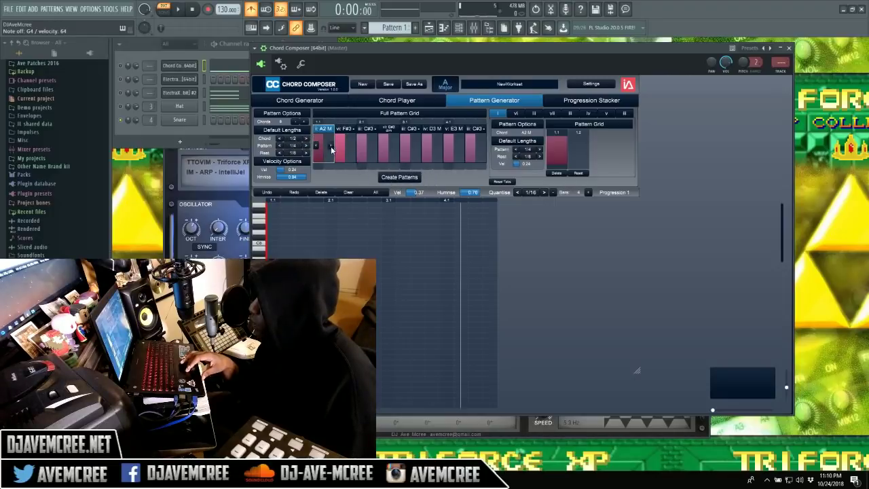
left_click(307, 139)
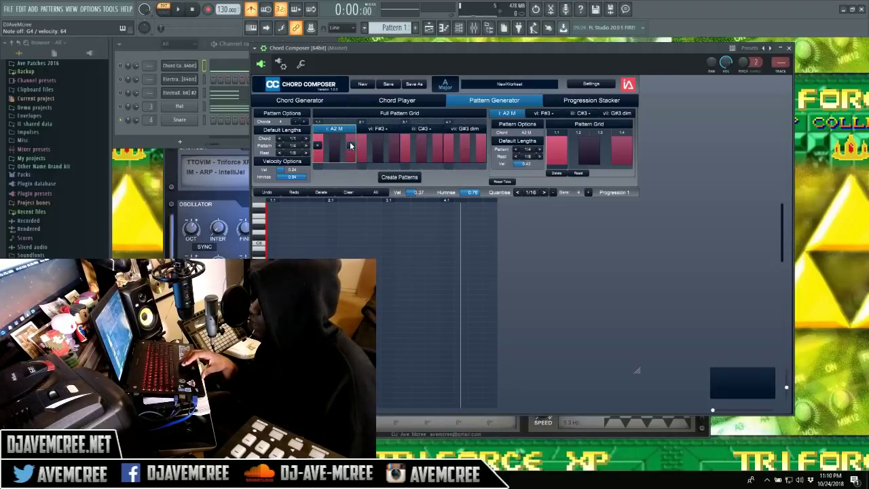
left_click(306, 139)
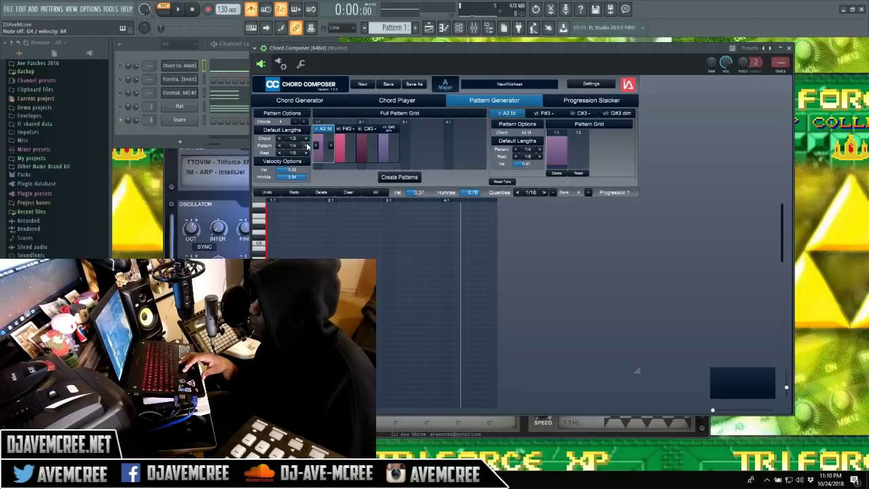
left_click(307, 146)
left_click(306, 146)
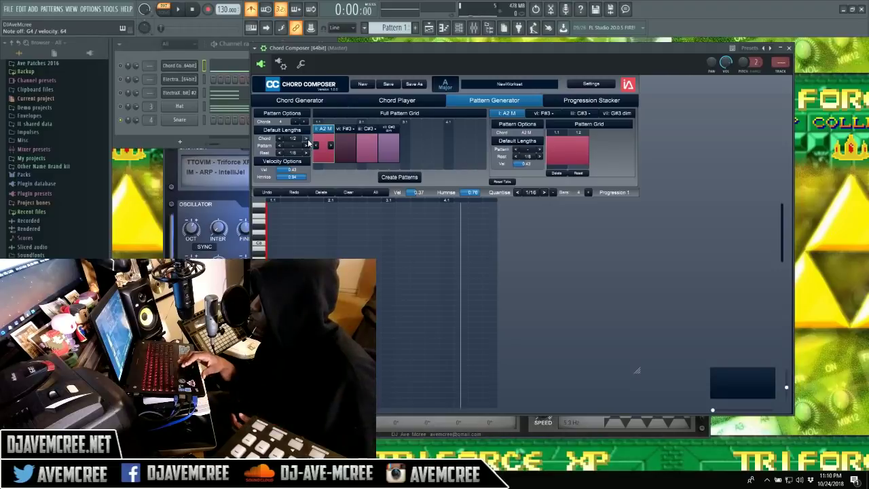
left_click(306, 139)
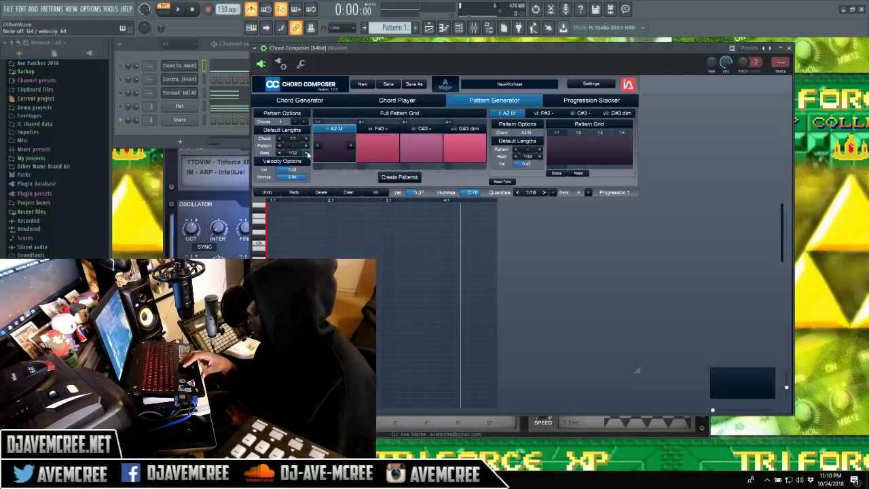
left_click(279, 154)
left_click(279, 153)
left_click(279, 153)
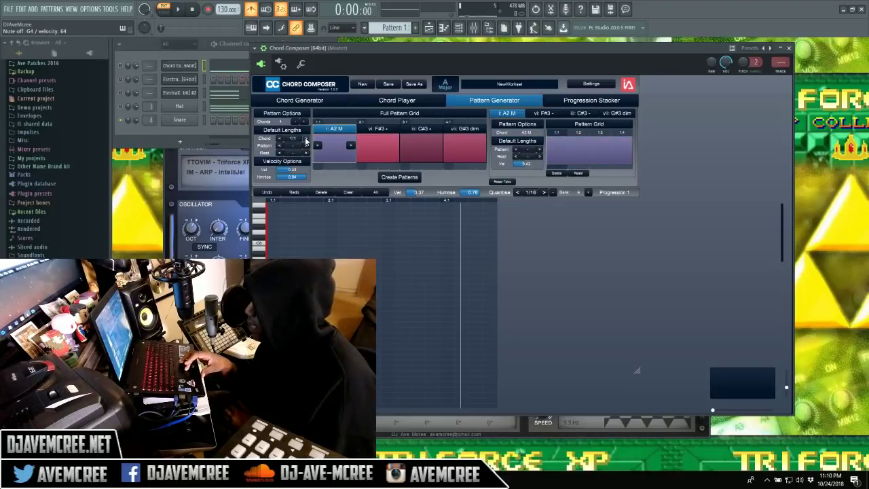
left_click(306, 140)
left_click(306, 153)
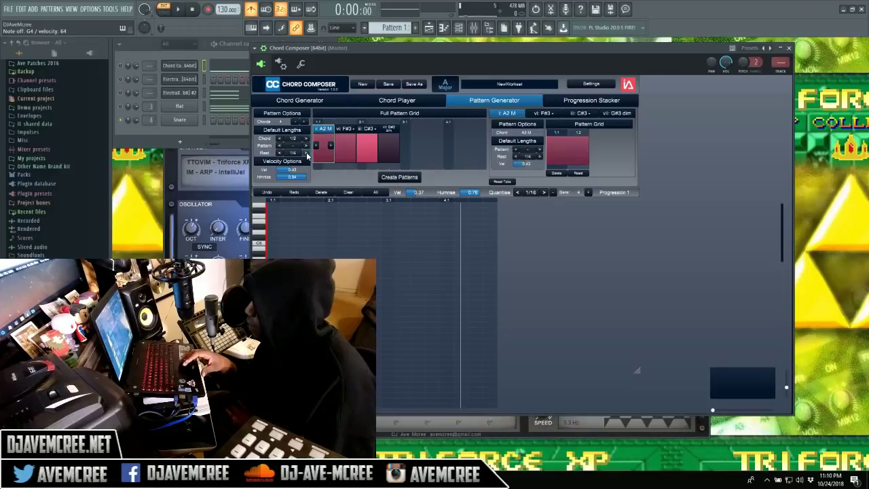
left_click(306, 154)
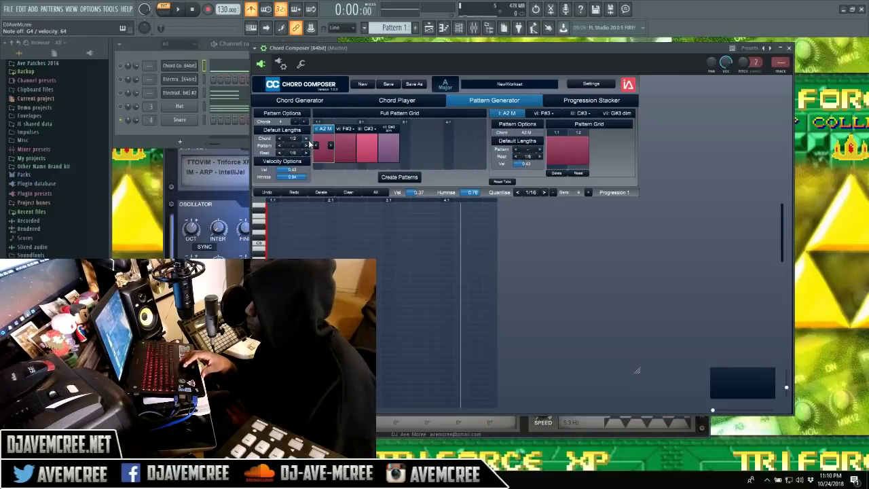
Set chord length 1/1 and pattern length 1/4, and drag the velocity slider to vary blocks
left_click(309, 143)
left_click(308, 144)
left_click(308, 143)
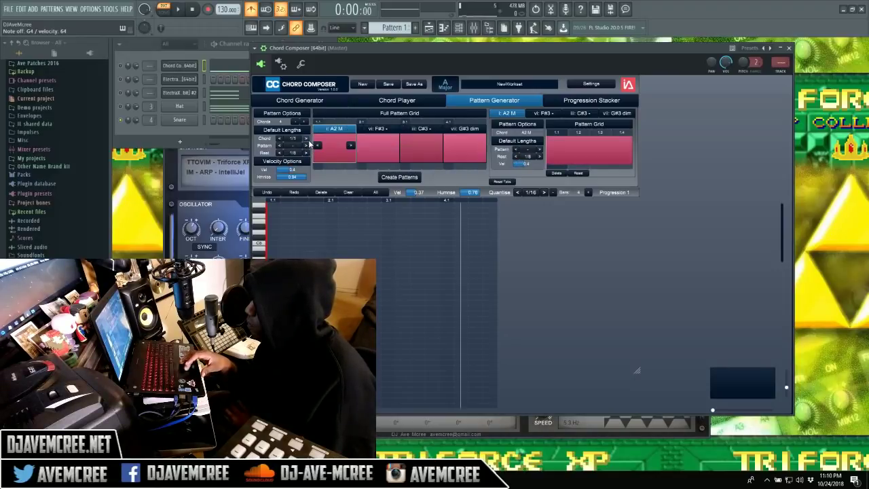
left_click(308, 143)
left_click(309, 143)
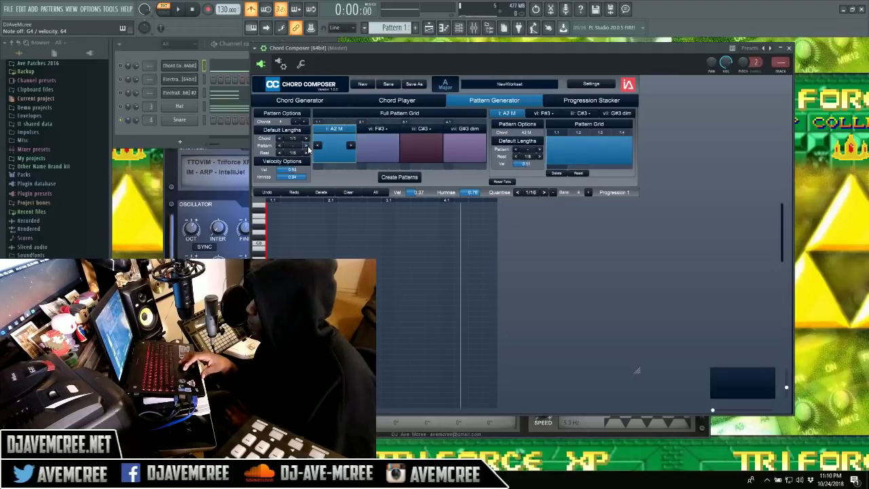
left_click(307, 146)
left_click(307, 146)
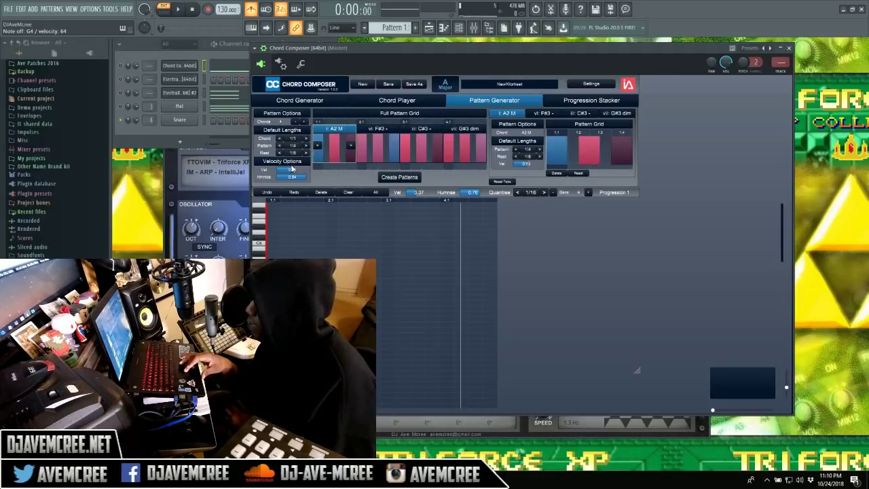
left_click_drag(294, 171, 290, 171)
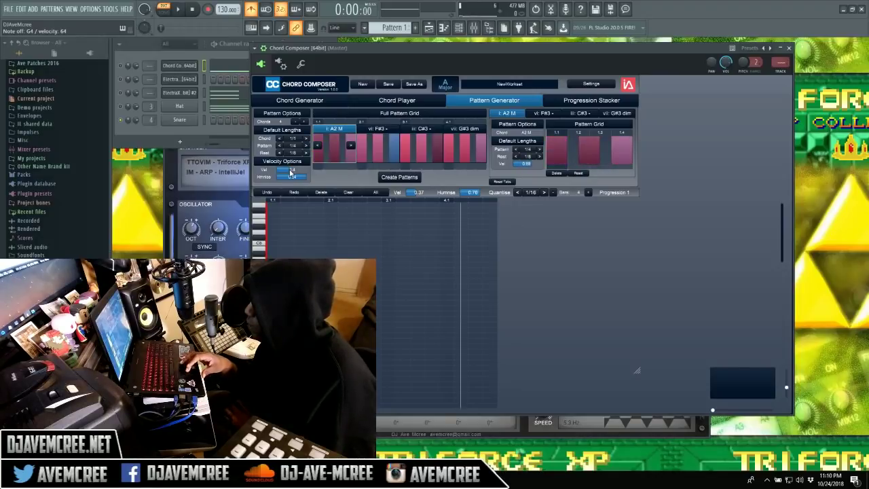
Lower the F#3 chord's pattern velocity, then create patterns for the A major I, vi, iii, vii progression
left_click(364, 134)
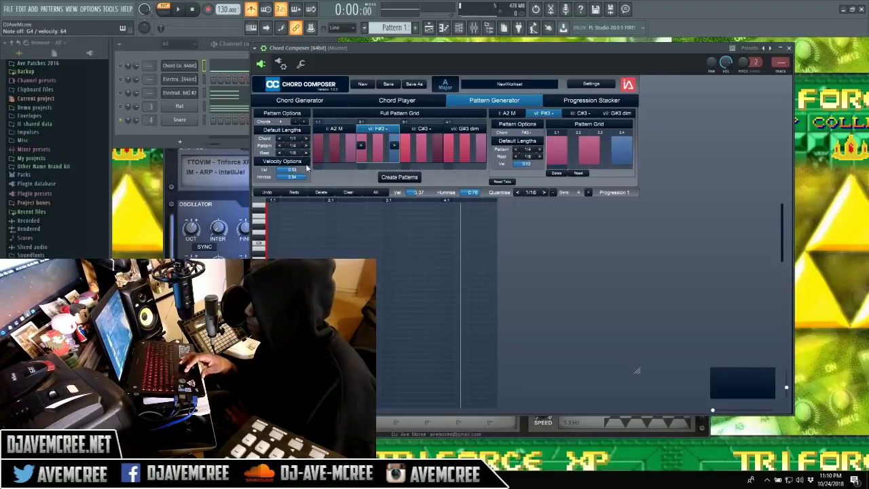
mouse_move(294, 172)
left_mouse_down()
mouse_move(304, 175)
mouse_move(298, 180)
left_mouse_up()
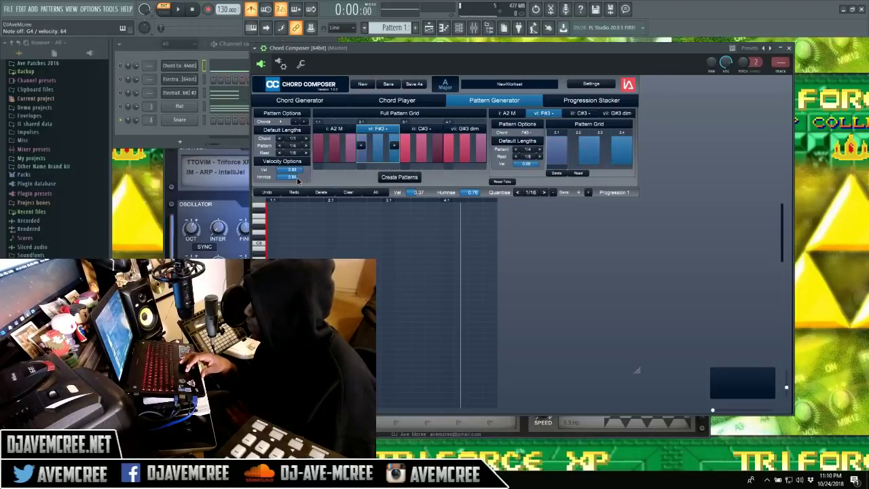
left_click(426, 131)
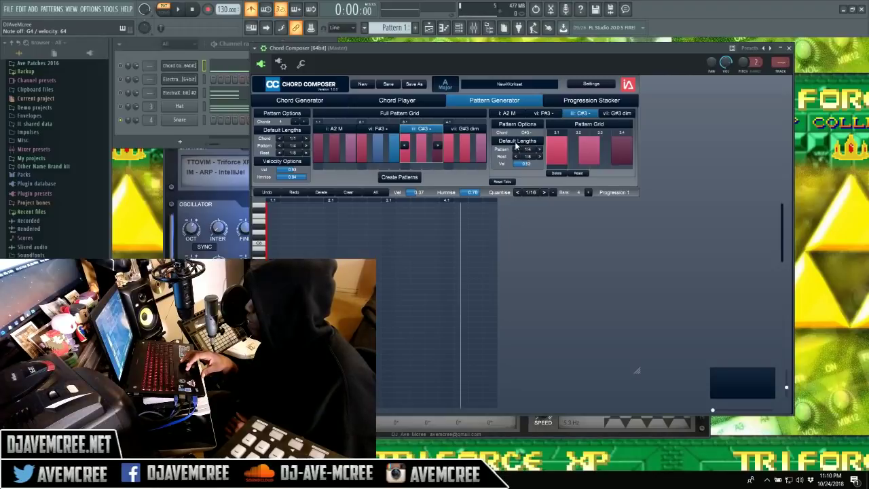
left_click(551, 148)
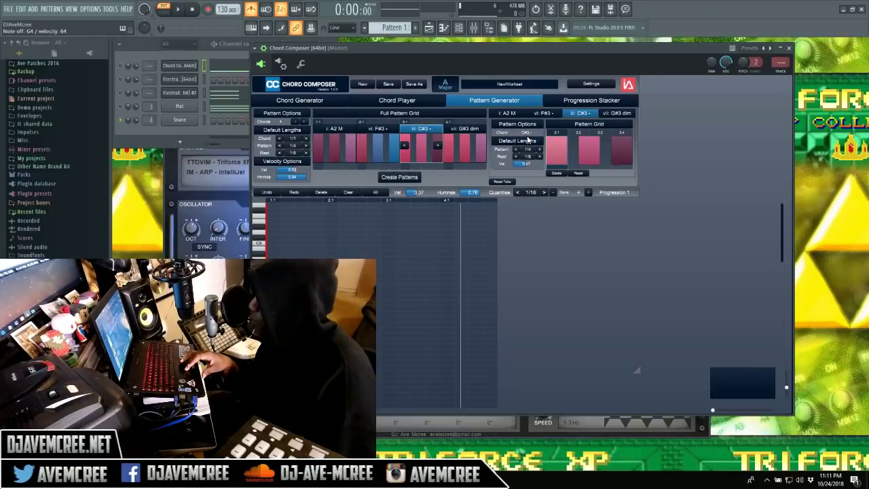
left_click(514, 113)
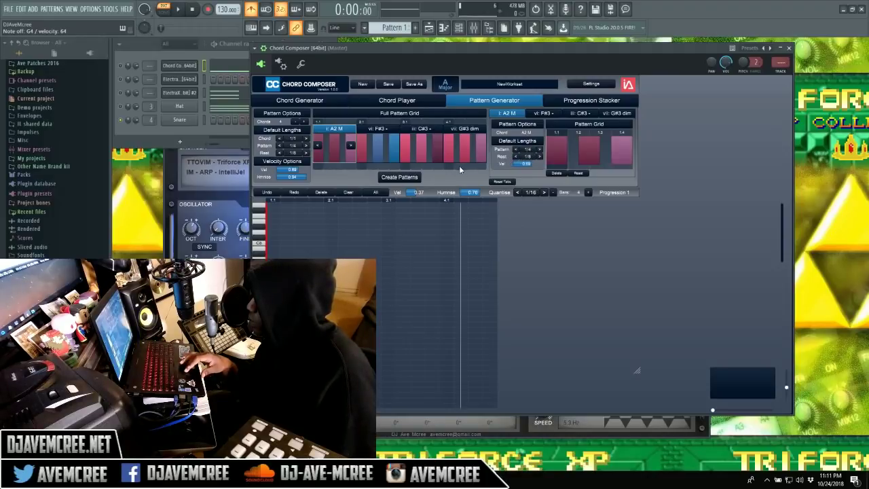
left_click(399, 177)
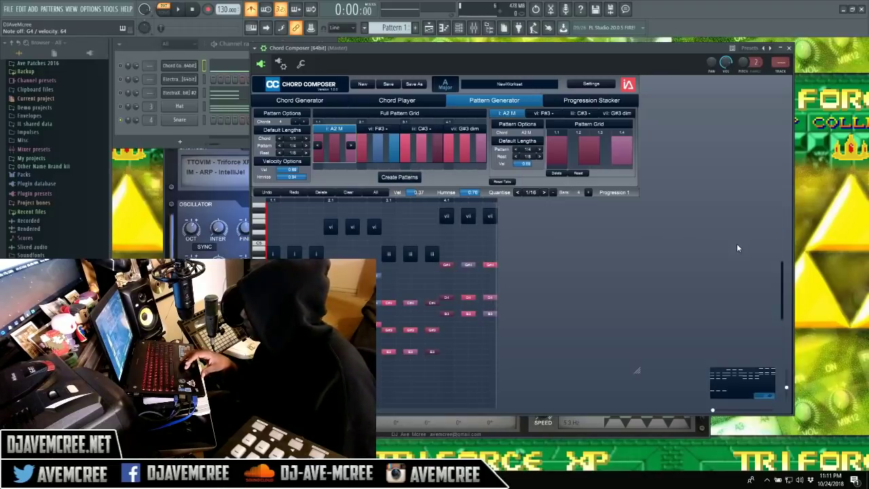
Shorten the final B3 note of the pattern and start playback
left_click_drag(783, 279, 779, 302)
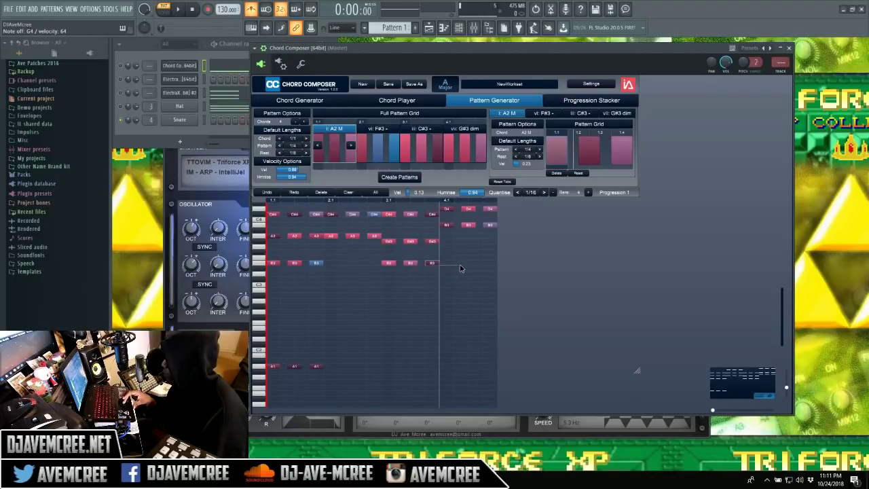
left_click_drag(453, 266, 441, 266)
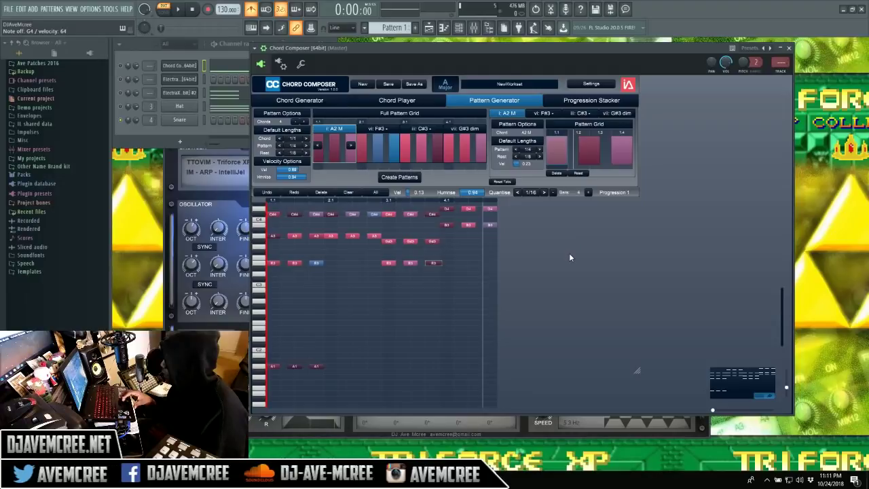
key("space")
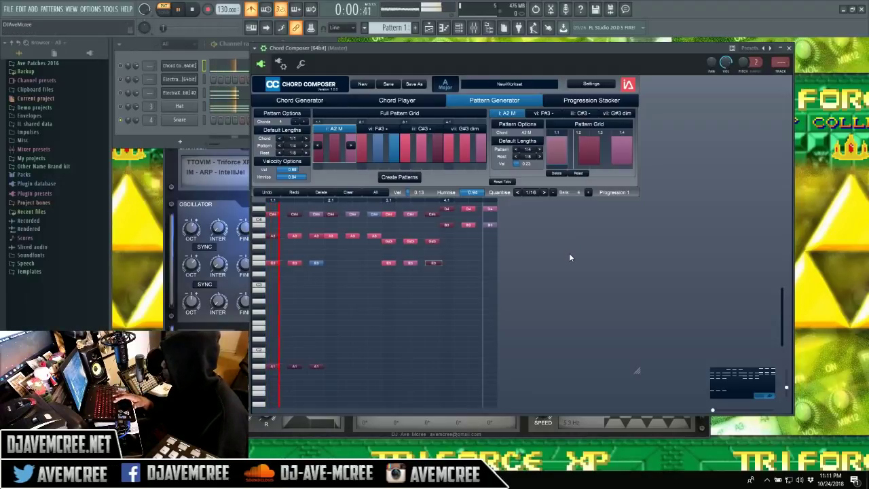
Browse ElectraX patches and load AV - Everything Changes
left_click(180, 80)
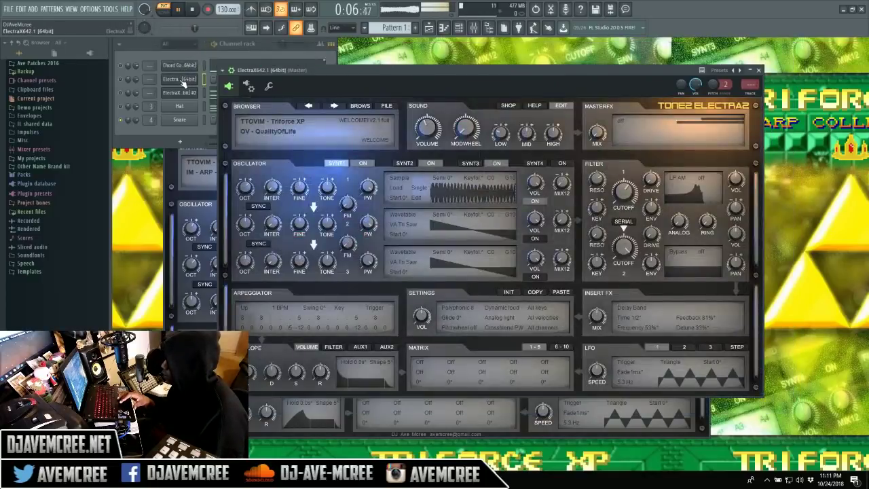
left_click(334, 106)
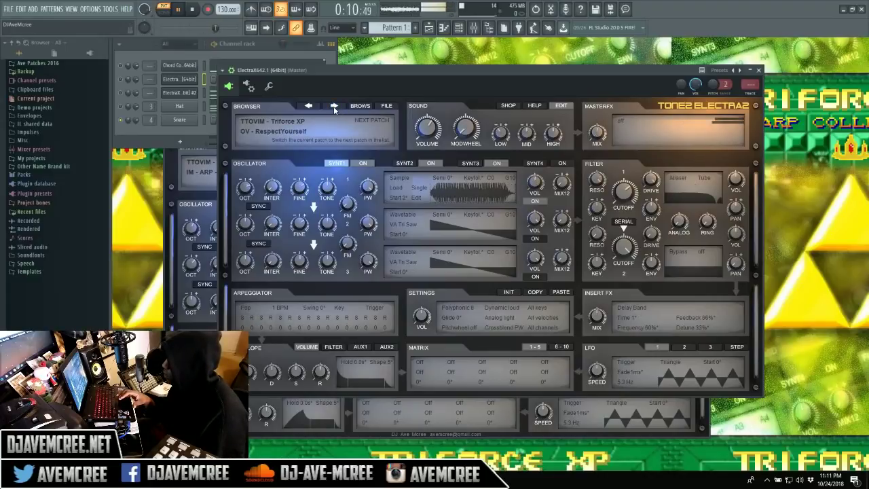
left_click(334, 107)
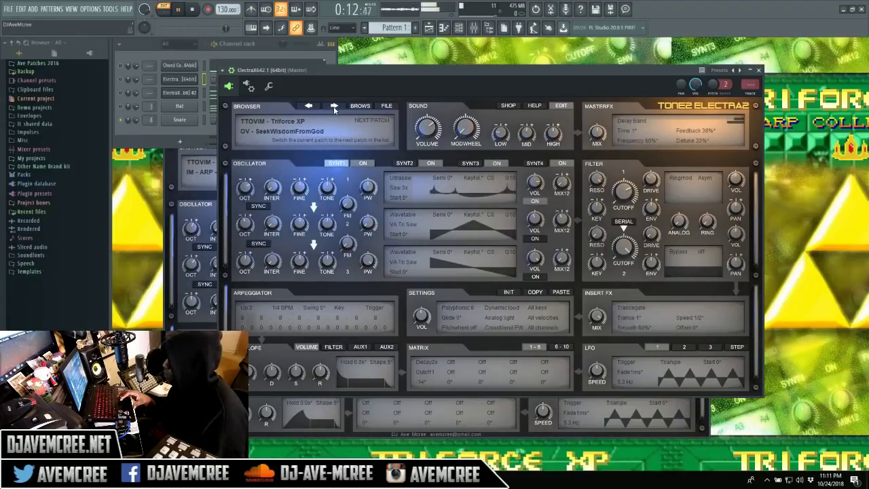
left_click(282, 132)
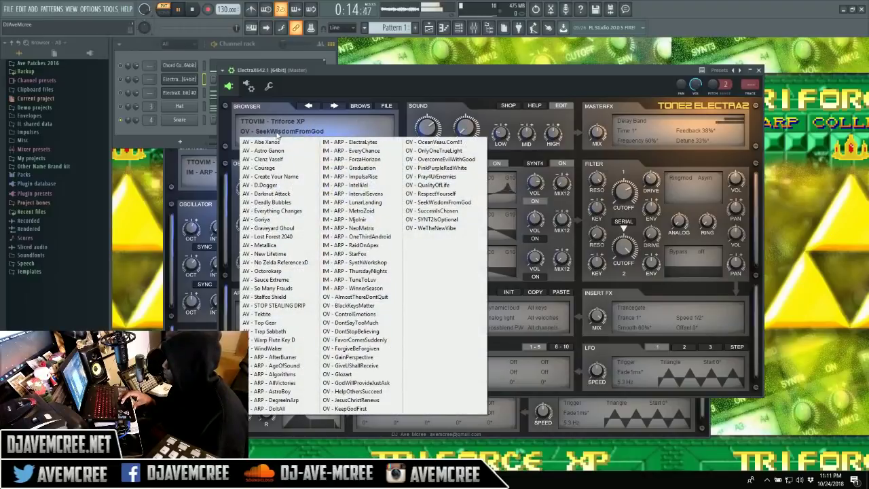
left_click(282, 229)
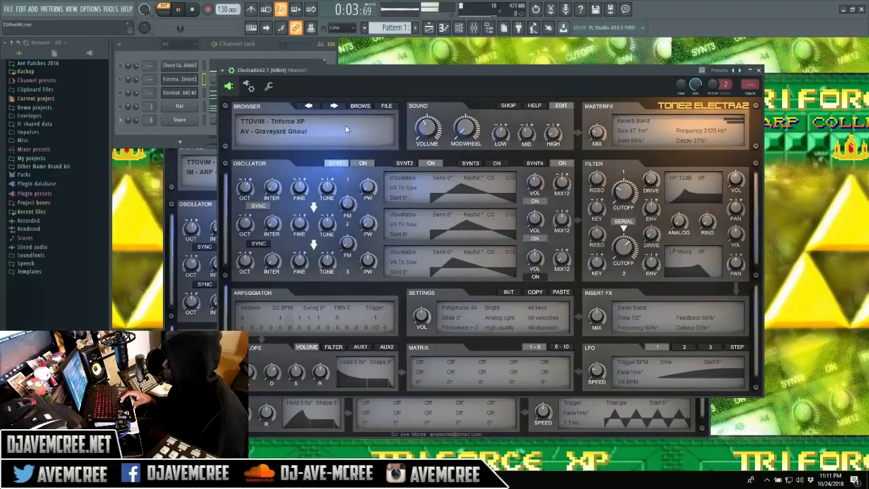
left_click(338, 107)
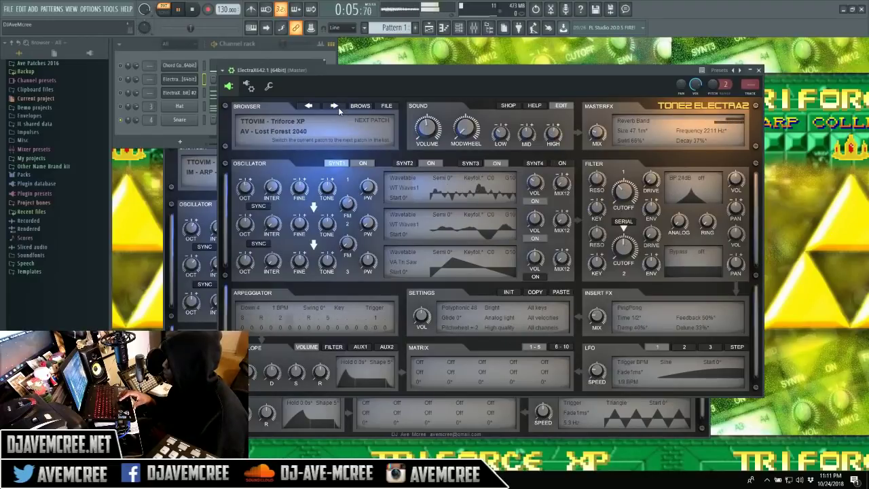
left_click(338, 107)
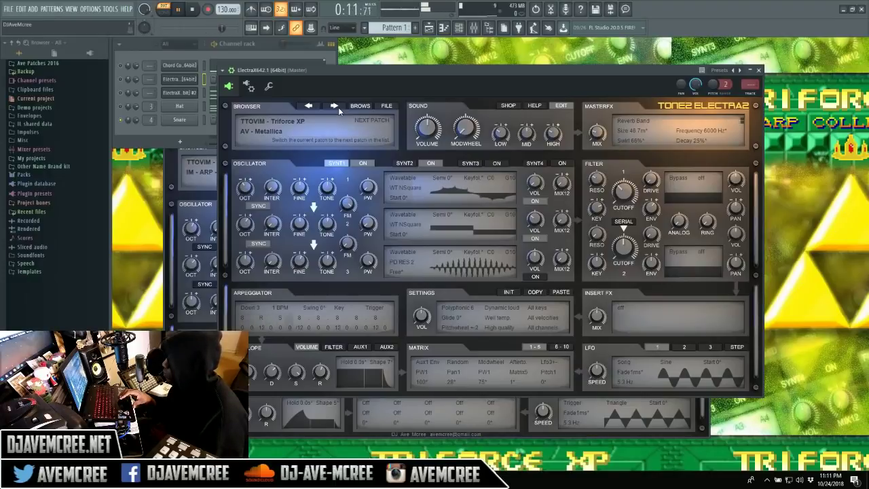
left_click(338, 107)
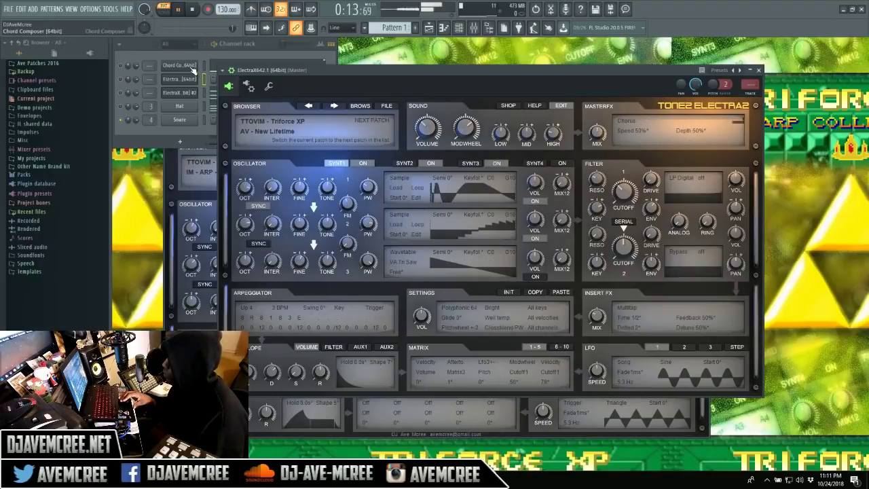
left_click(292, 128)
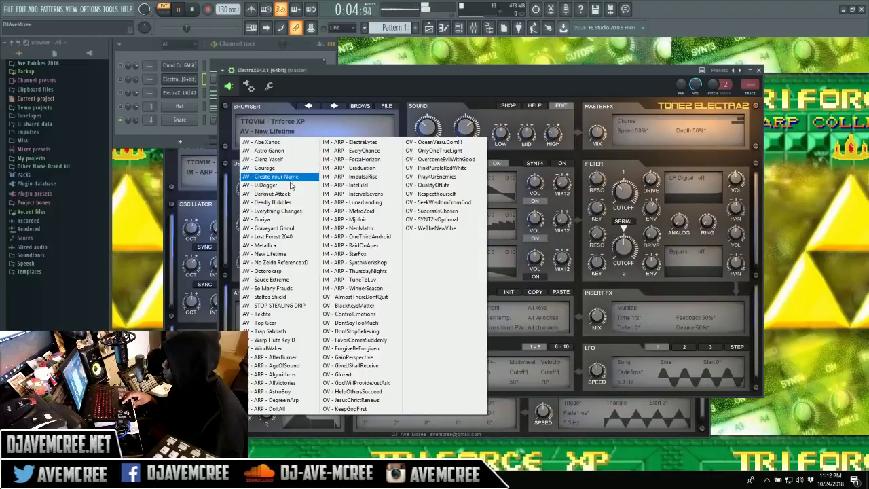
left_click(292, 211)
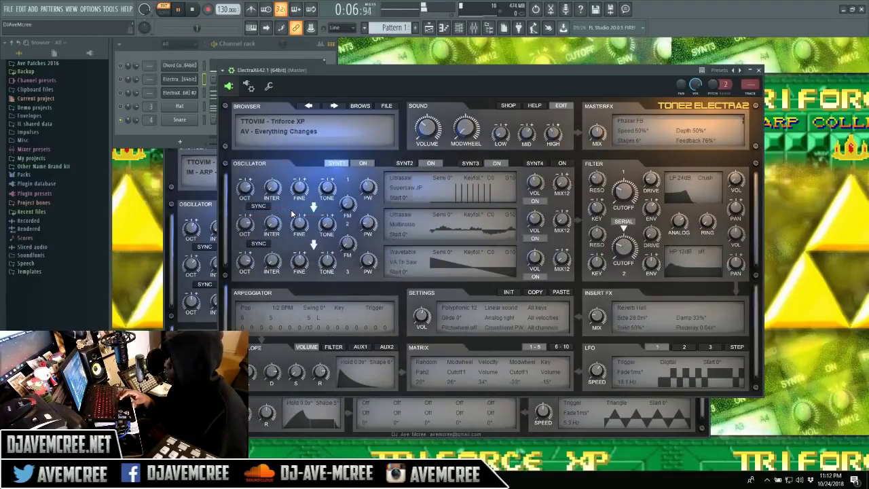
Bring Chord Composer back, stop playback, and reposition its window
left_click(185, 68)
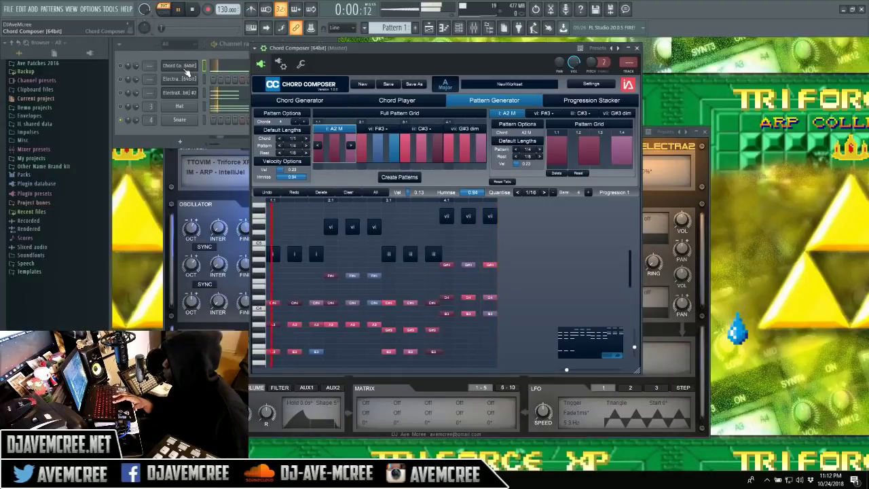
key("space")
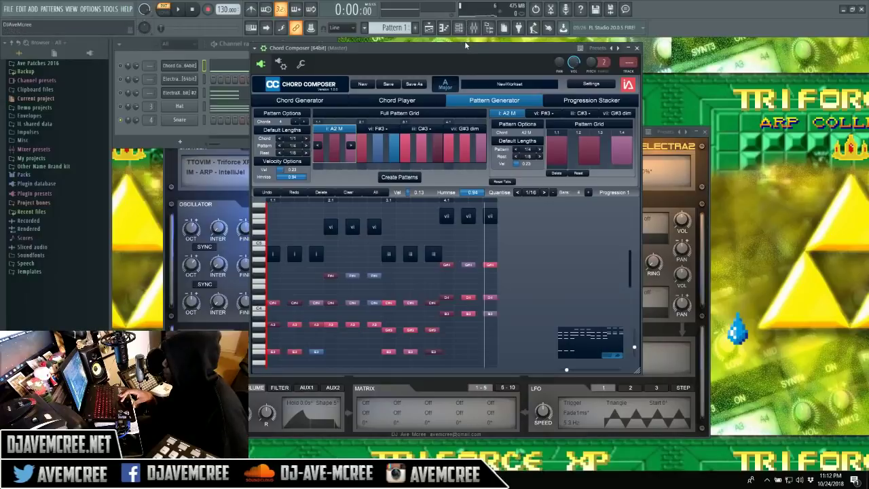
left_click_drag(465, 45, 541, 62)
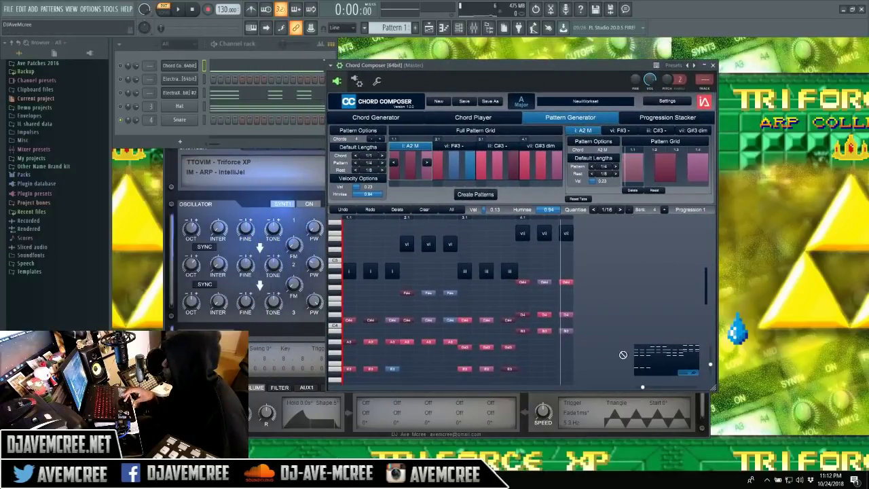
left_click(282, 98)
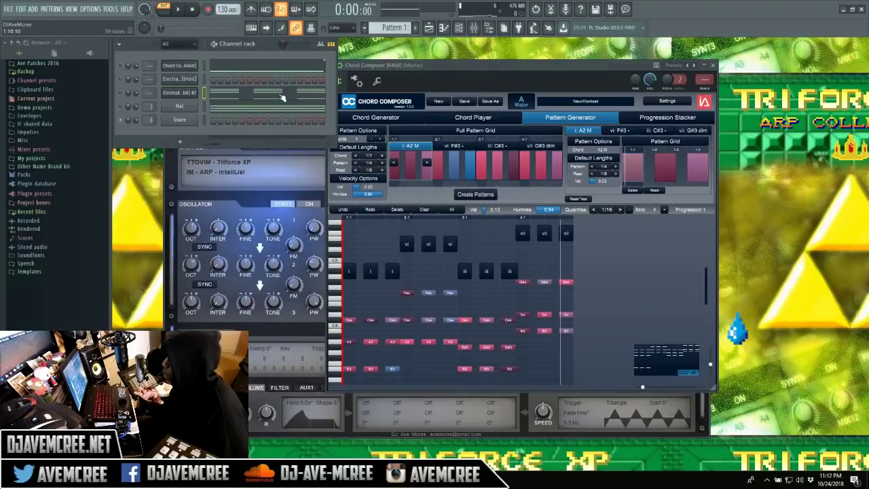
left_click(448, 69)
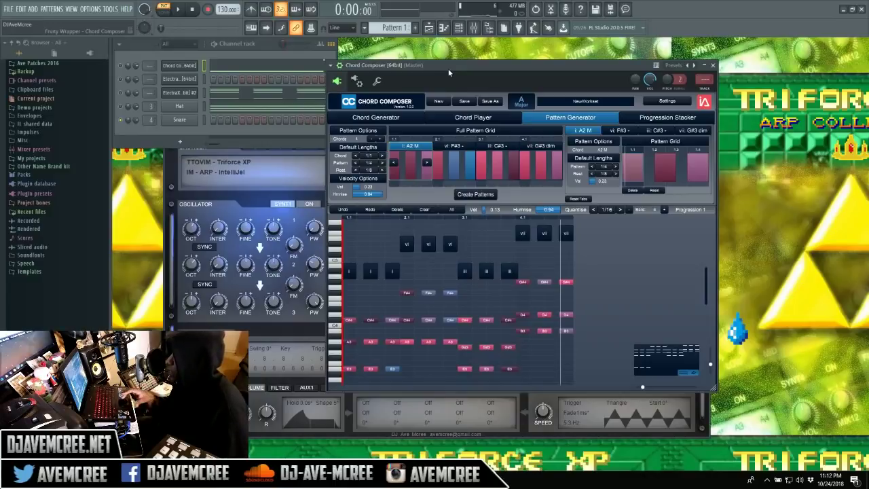
Open the ElectraX piano roll and turn on scale highlighting rooted on A
left_click(275, 97)
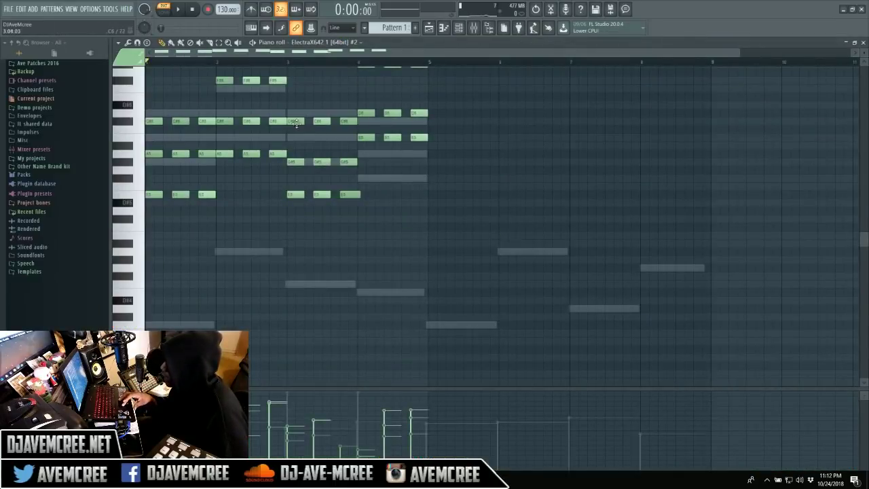
left_click(118, 43)
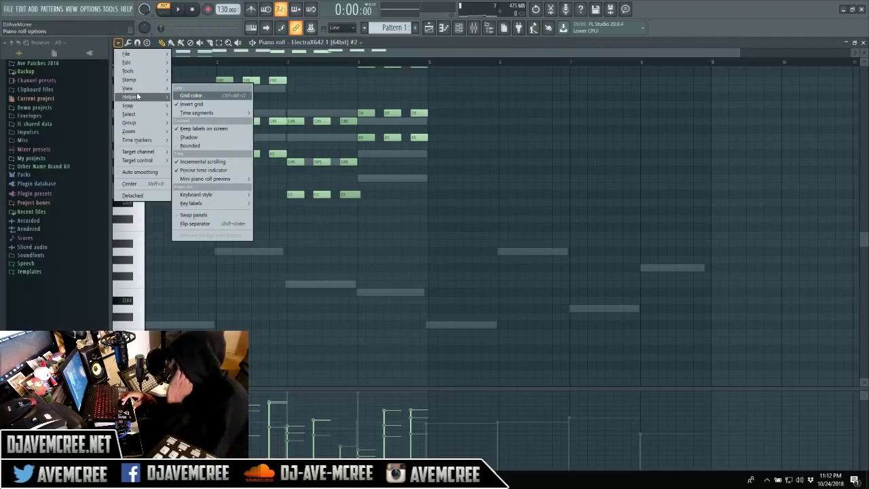
mouse_move(142, 98)
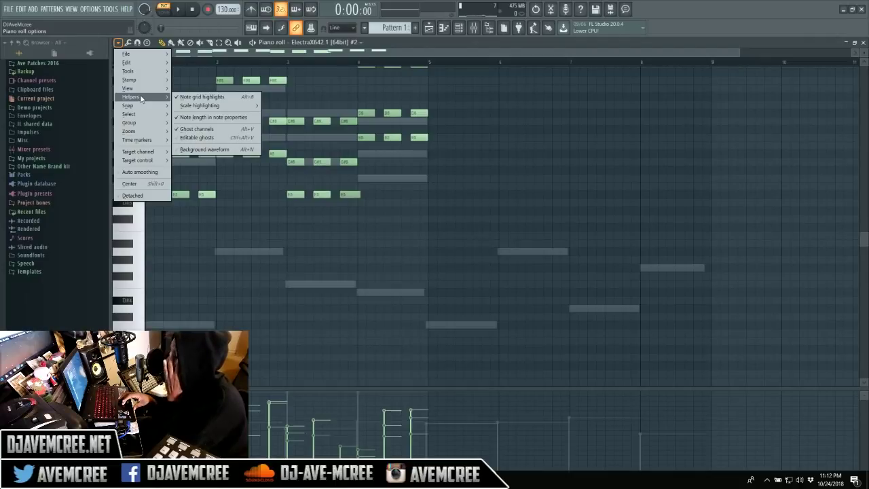
mouse_move(219, 109)
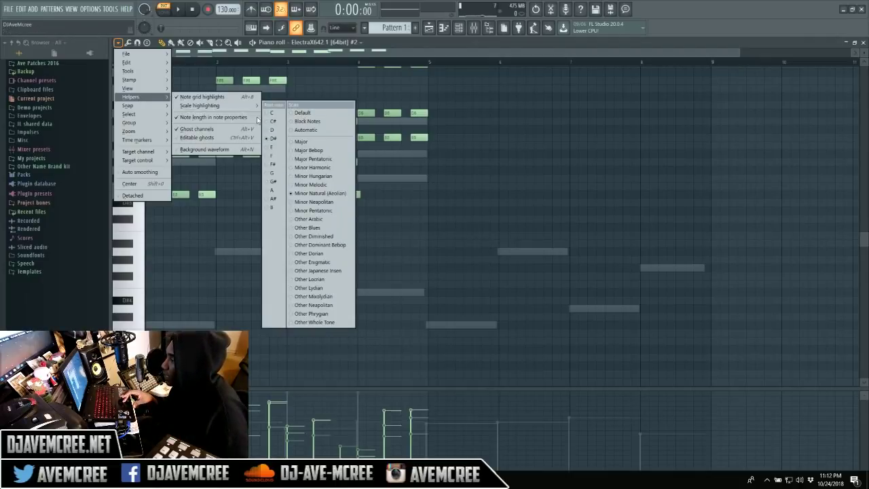
left_click(270, 191)
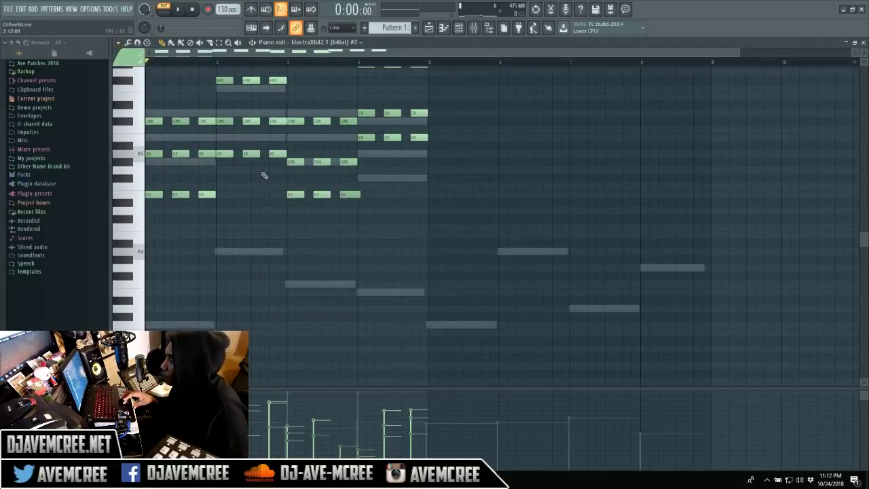
Change scale highlighting to F Major, then close the piano roll
left_click(117, 44)
mouse_move(162, 65)
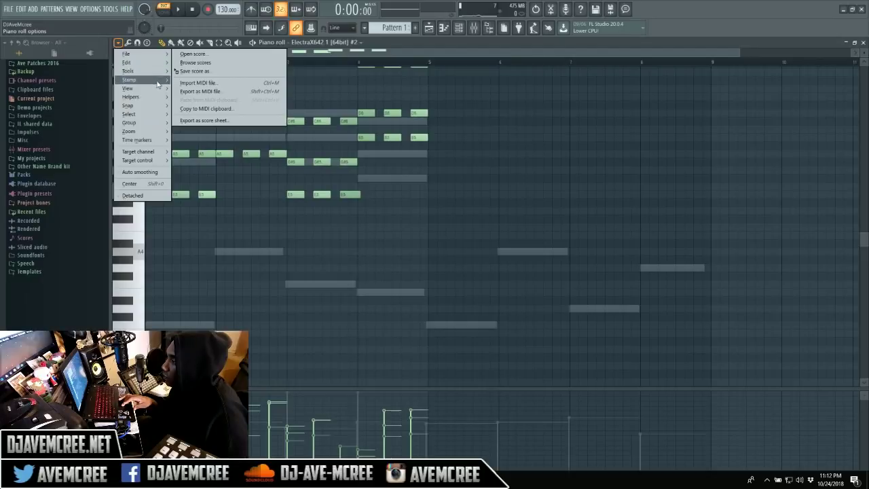
mouse_move(204, 105)
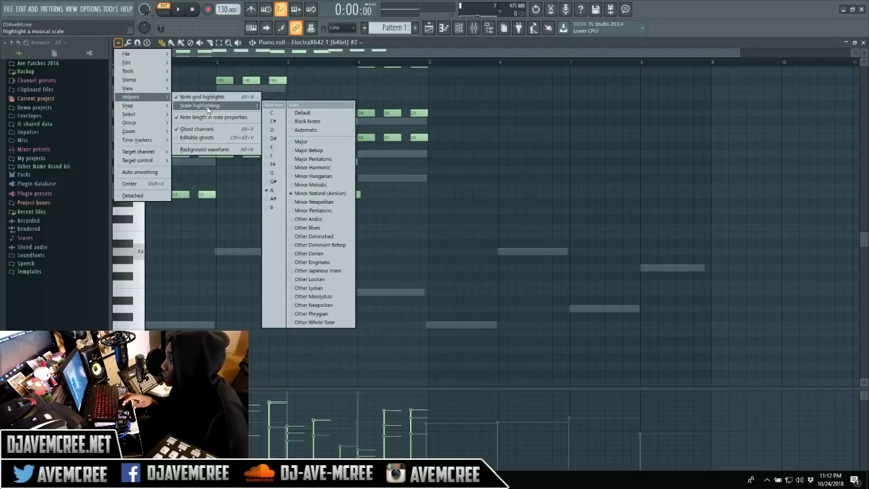
left_click(280, 156)
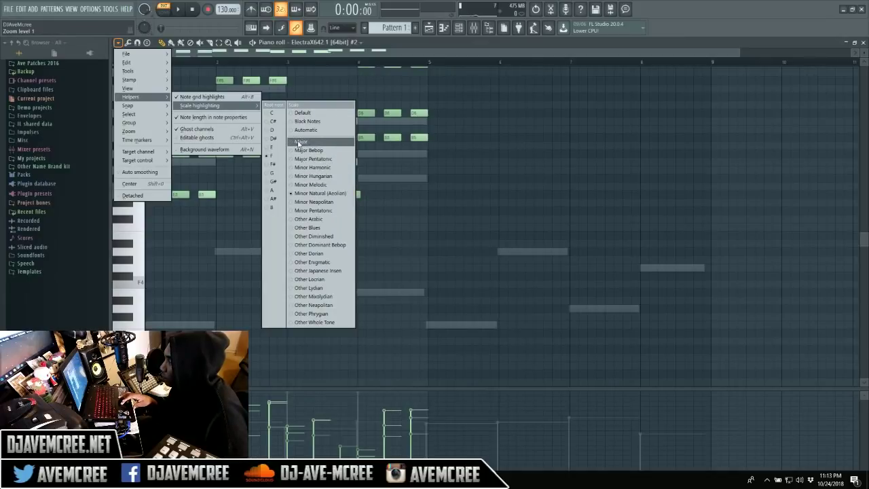
left_click(289, 142)
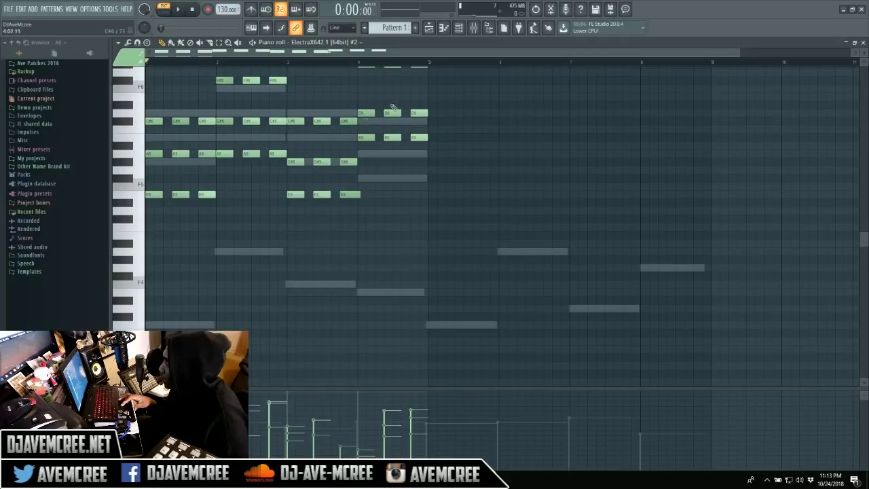
left_click(862, 43)
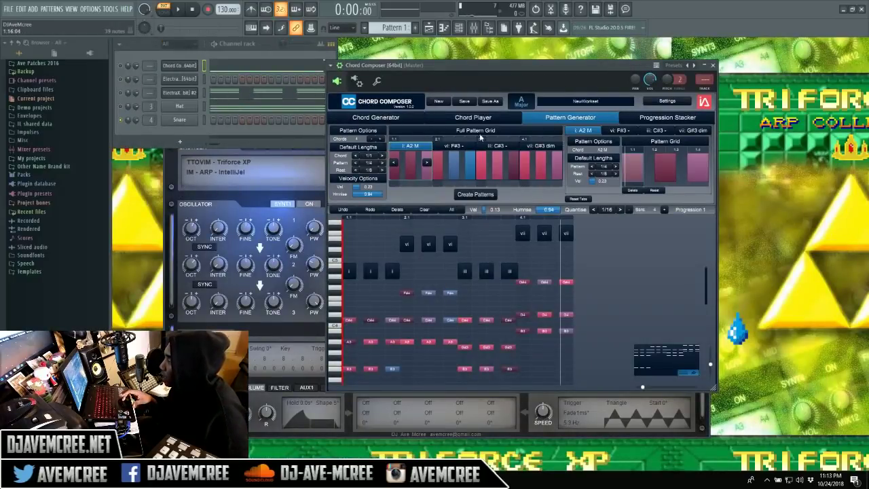
In the Progression Stacker, try copying the first progression, cancel it, and add a fifth progression slot
left_click(629, 119)
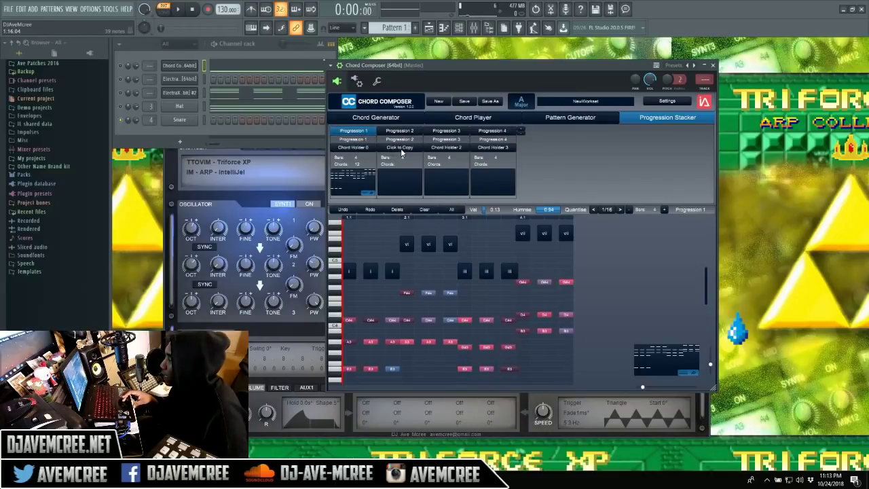
left_click(347, 148)
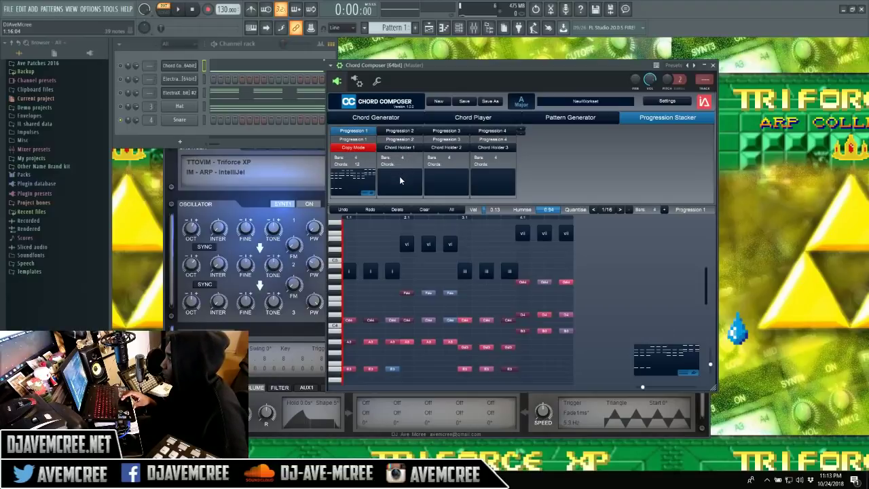
mouse_move(374, 190)
left_mouse_down()
mouse_move(392, 186)
mouse_move(361, 182)
left_mouse_up()
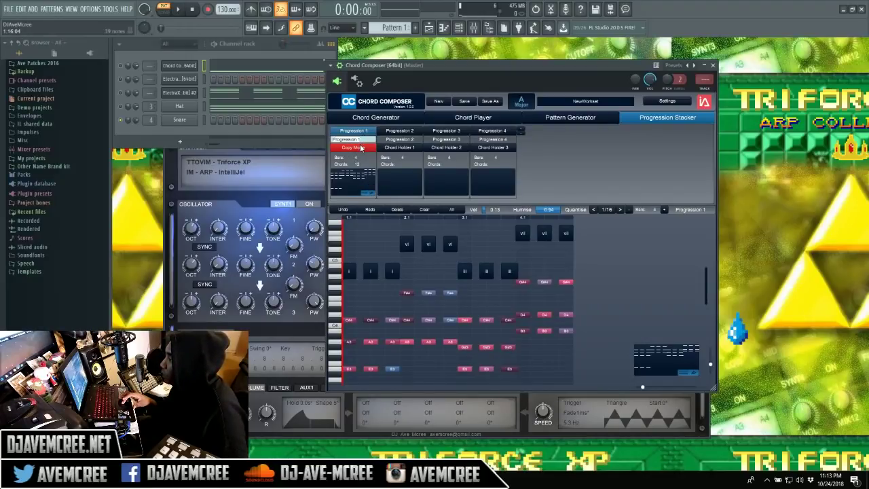
left_click(361, 148)
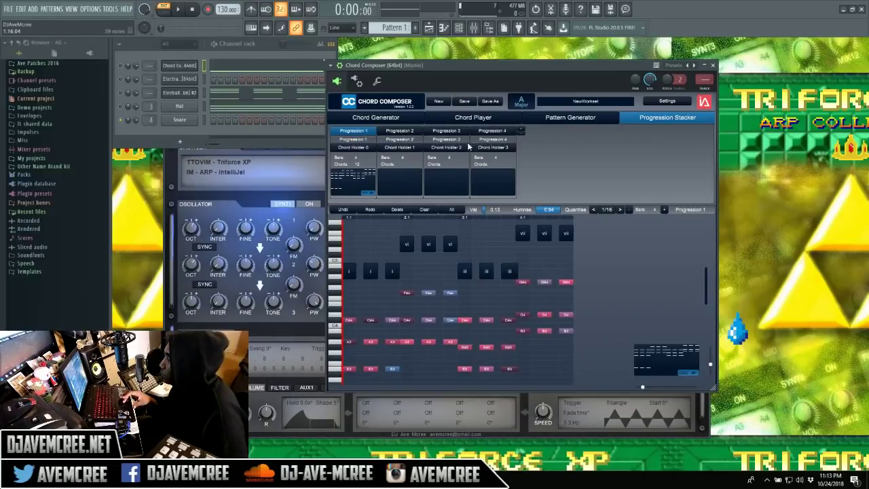
left_click(524, 129)
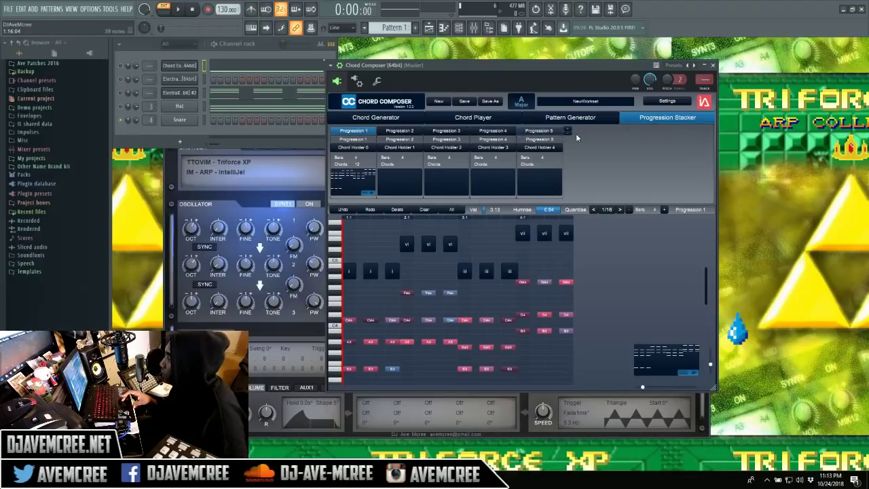
Copy the Progression 2 slot into Chord Holders 1 and 2 and the first holder, then return to Chord Generator
double_click(406, 139)
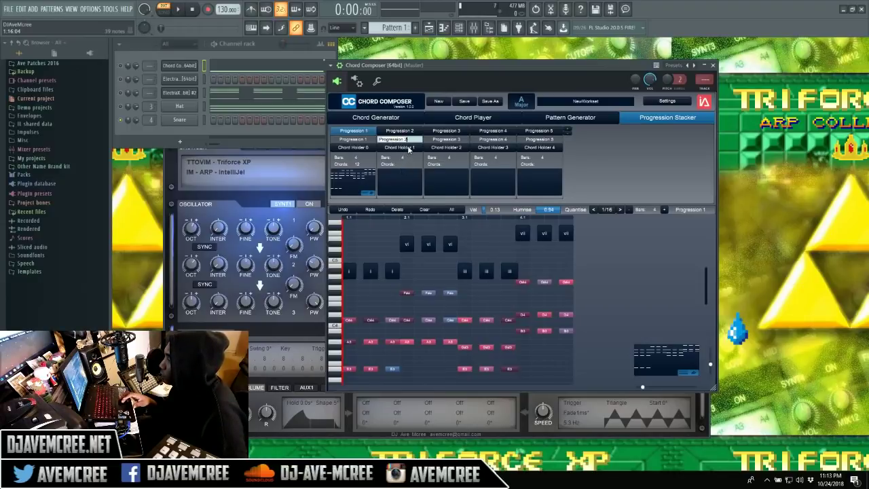
left_click(407, 148)
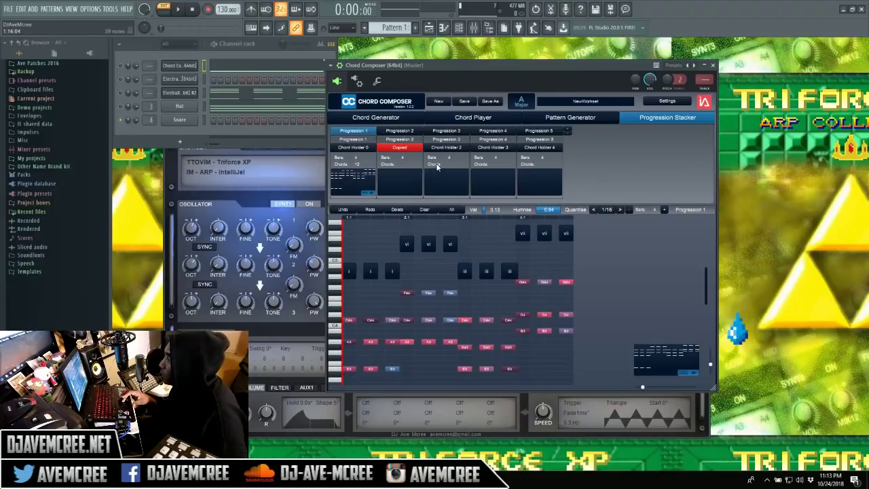
left_click(438, 148)
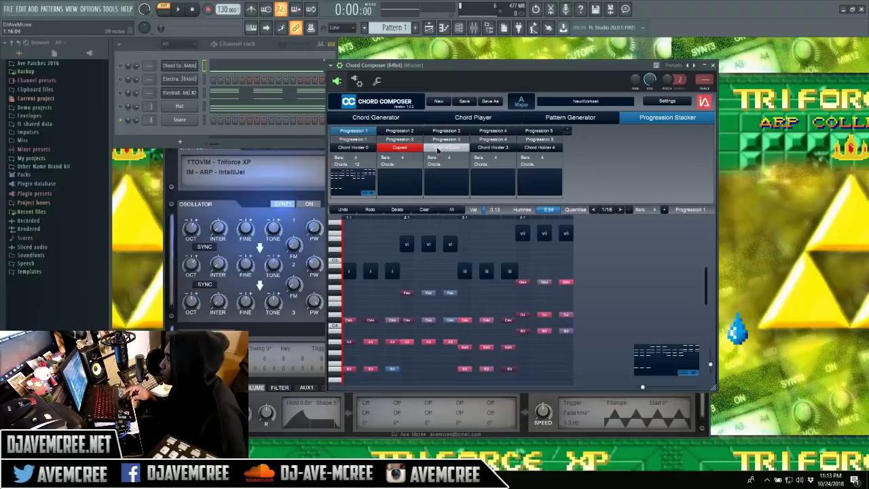
left_click(362, 147)
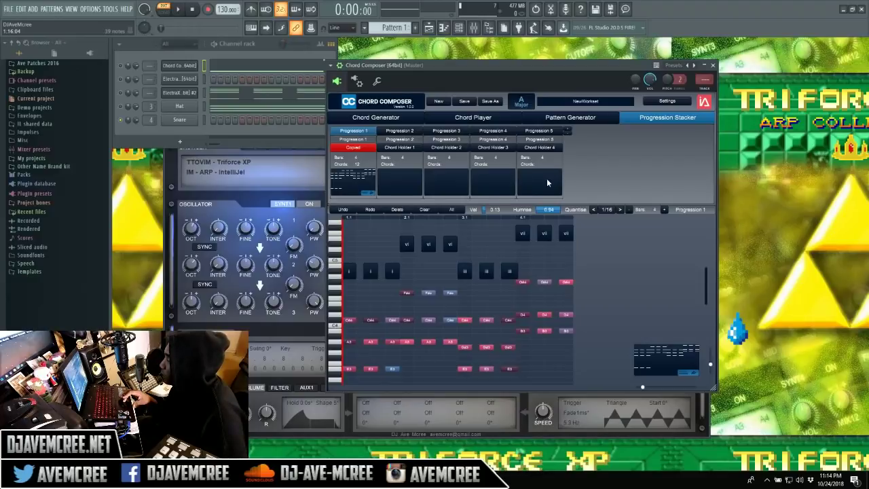
left_click(385, 118)
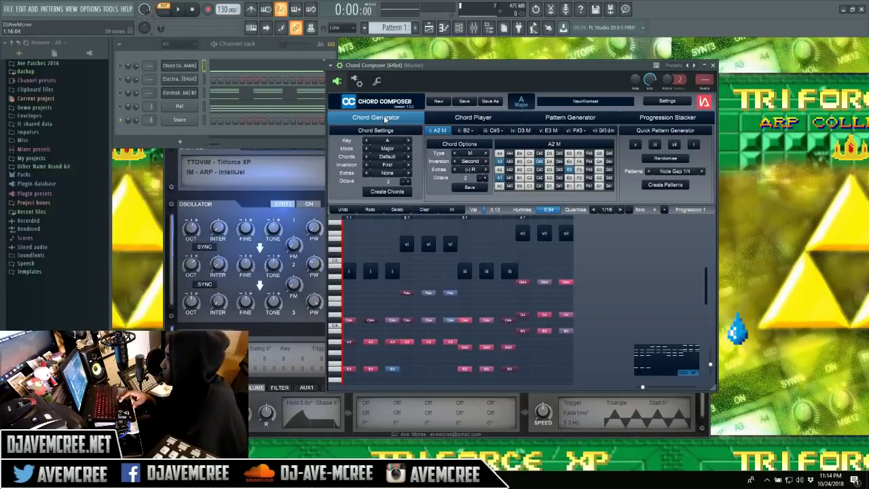
Load the Eighth Emphasis library preset and play its B Minor seventh chords, then stop
left_click(554, 102)
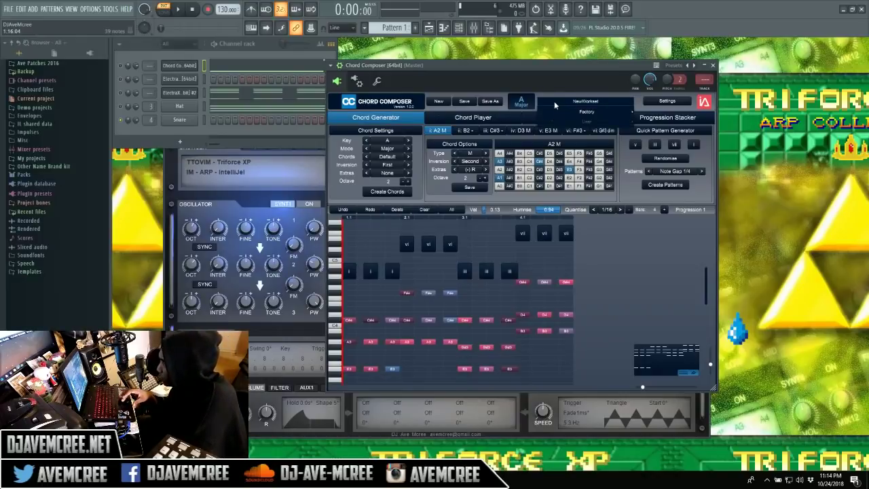
mouse_move(587, 112)
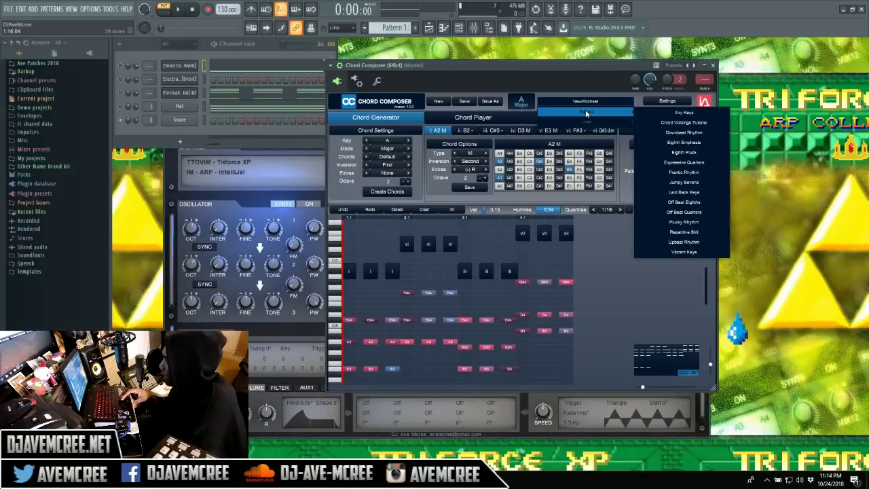
left_click(680, 143)
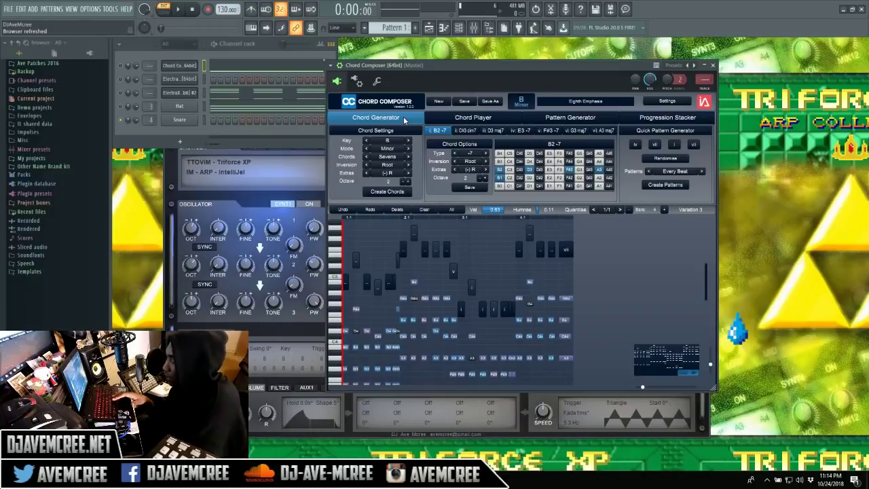
key("space")
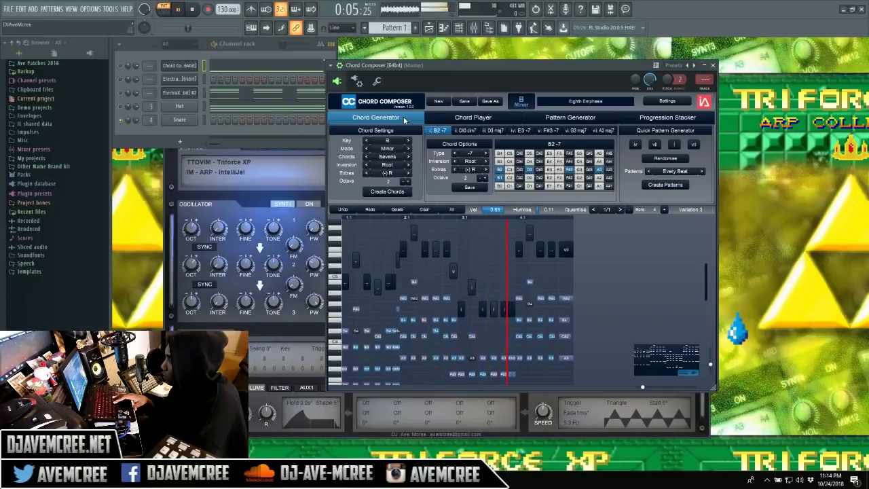
key("space")
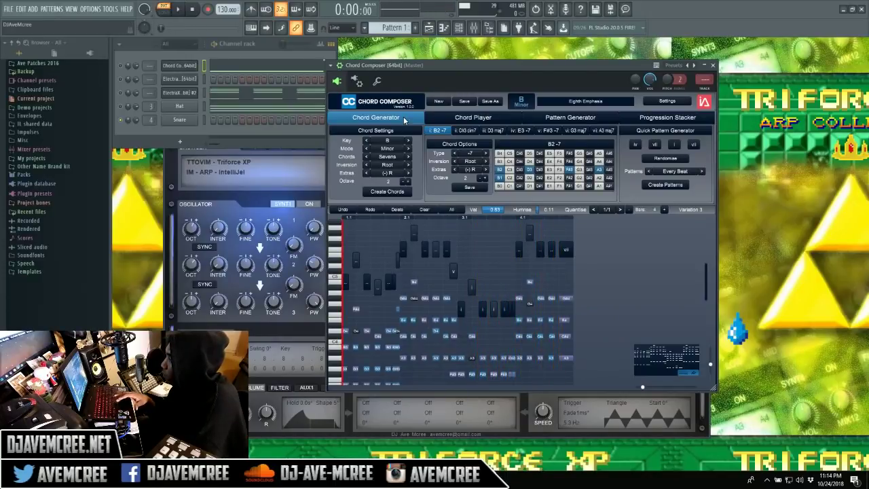
Move and enlarge the Chord Composer window, then set its Scaling Factor to 125% in Settings
left_click(662, 99)
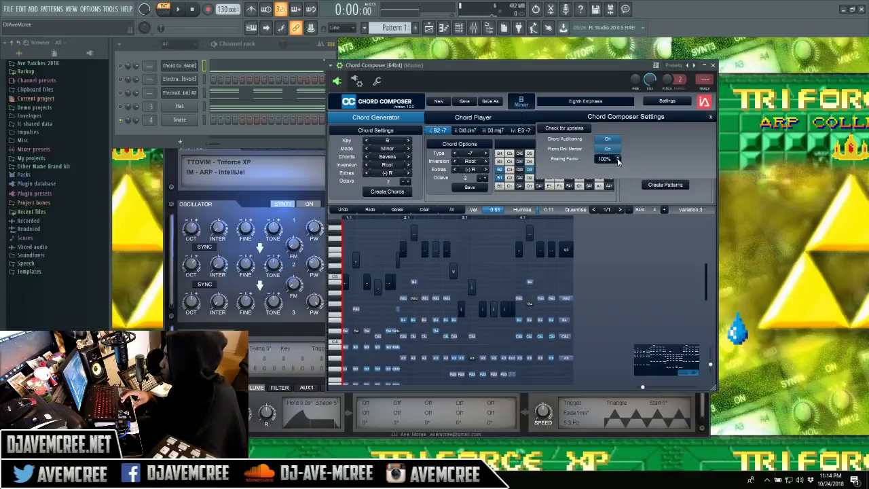
left_click_drag(548, 68, 493, 41)
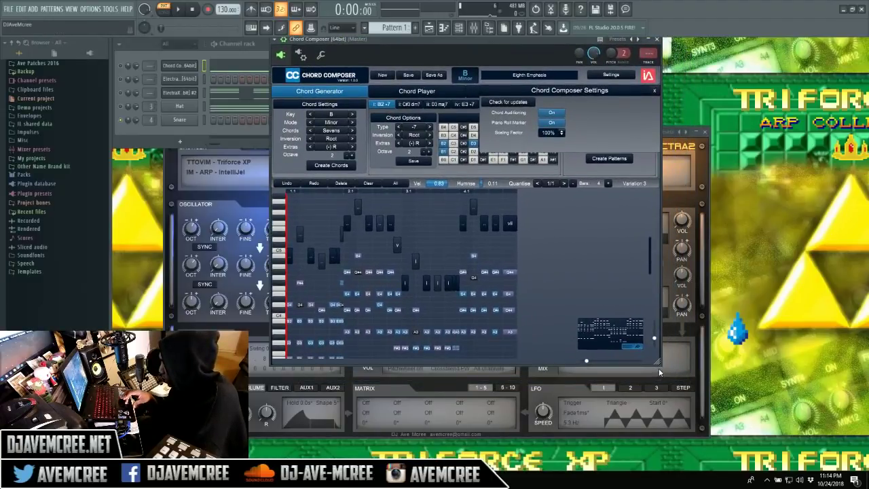
left_click_drag(657, 362, 814, 433)
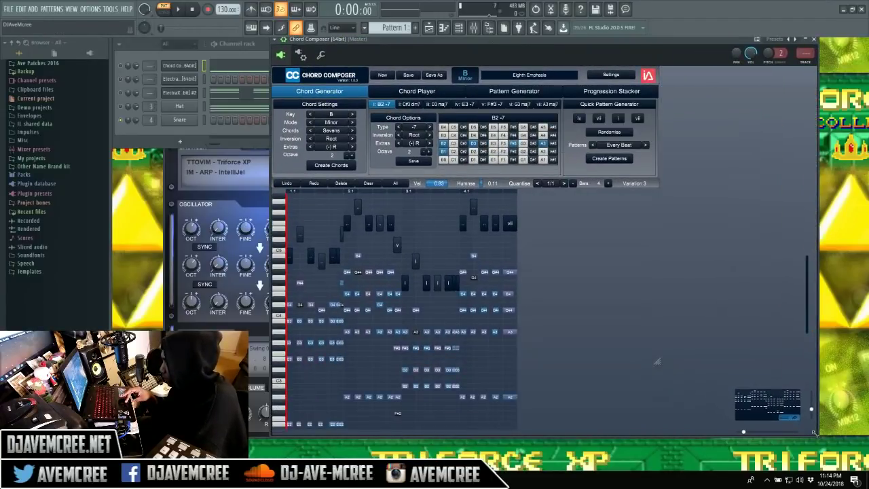
left_click(605, 77)
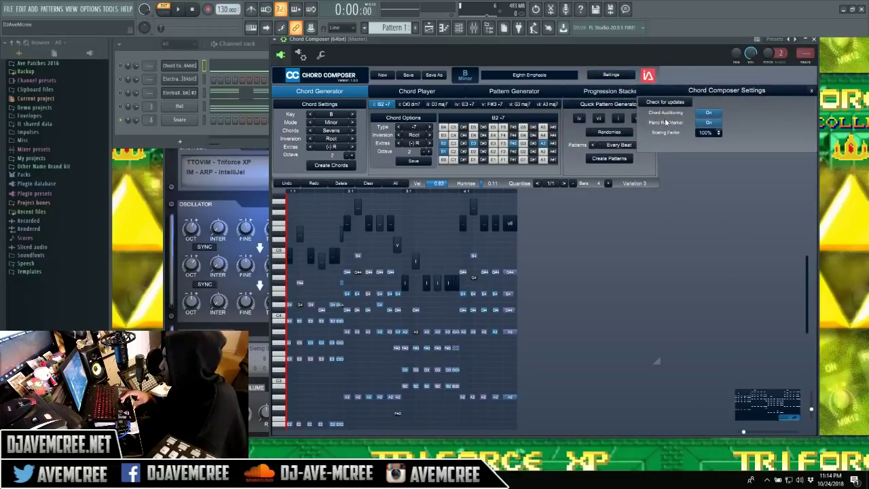
left_click(720, 134)
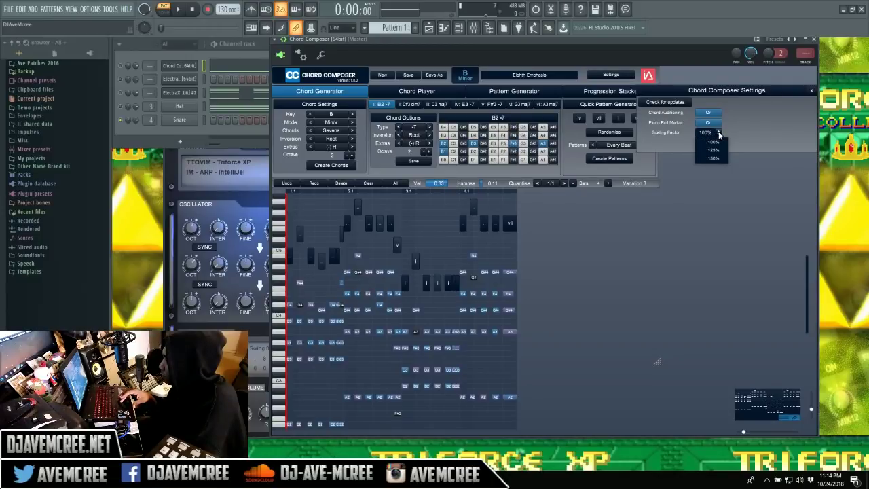
left_click(714, 150)
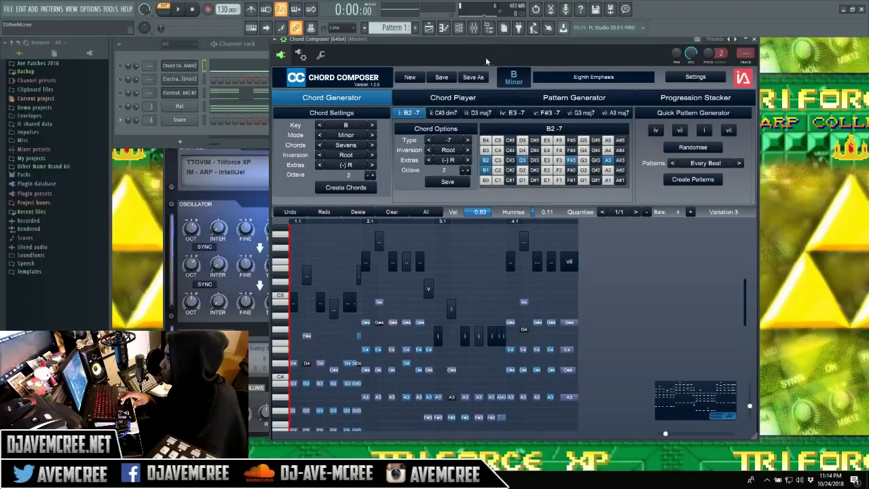
mouse_move(489, 40)
left_mouse_down()
mouse_move(467, 44)
mouse_move(493, 49)
left_mouse_up()
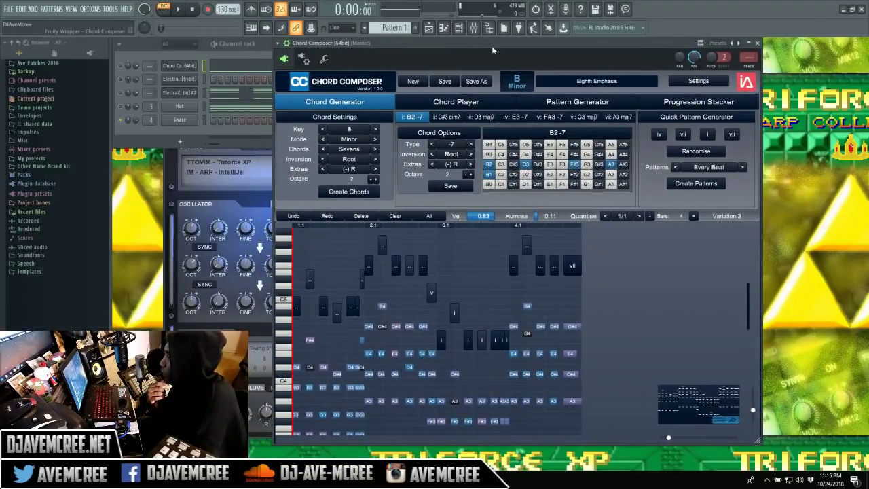